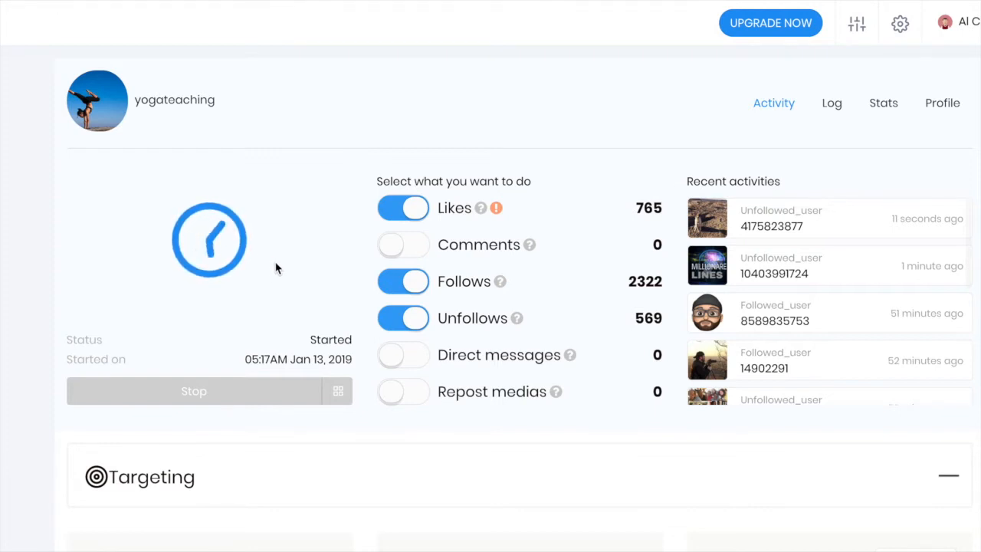
# Step: Check the Targeting options, including the Locations and Commenters help, and set the activity speed to Fast in the Speed settings
pyautogui.scroll(-2, 272, 270)
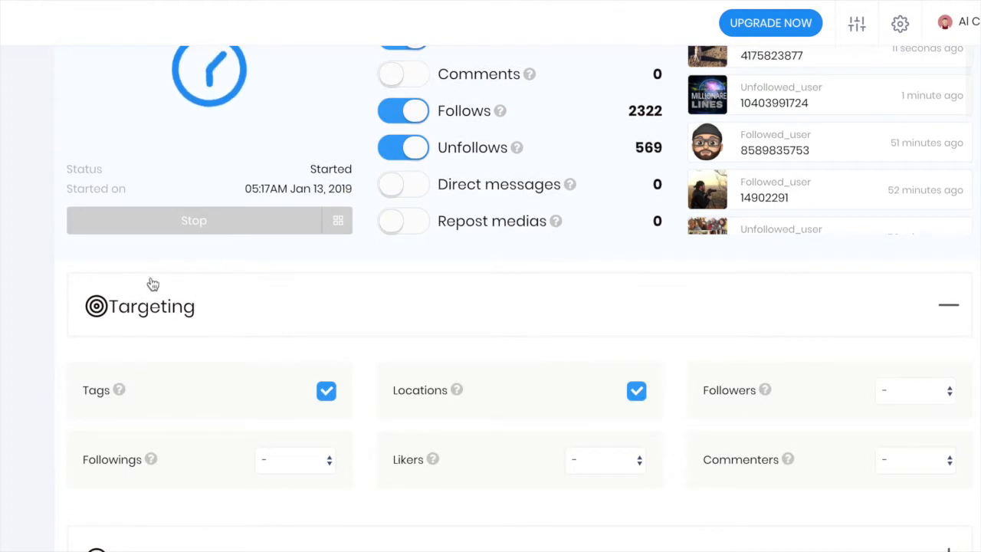
pyautogui.scroll(-1, 192, 319)
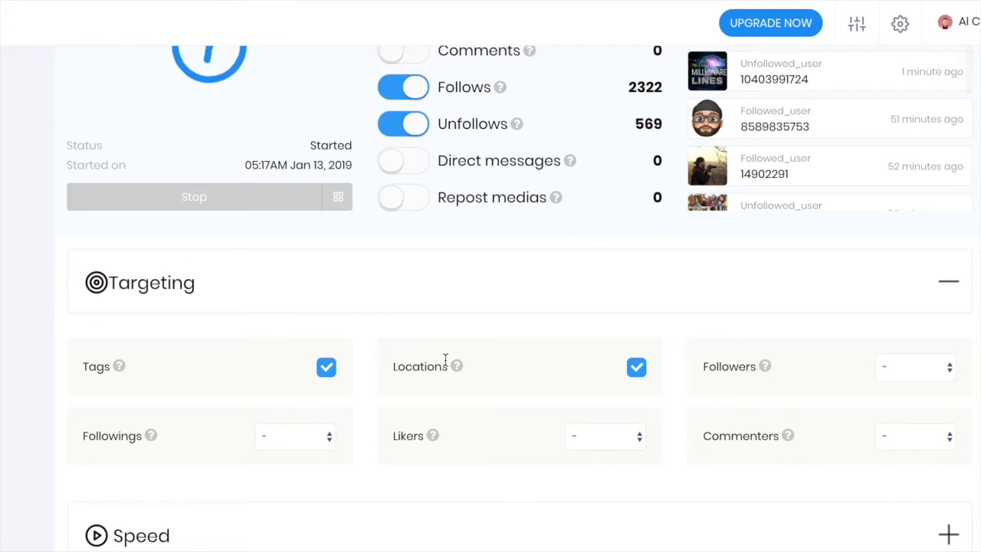
pyautogui.moveTo(458, 366)
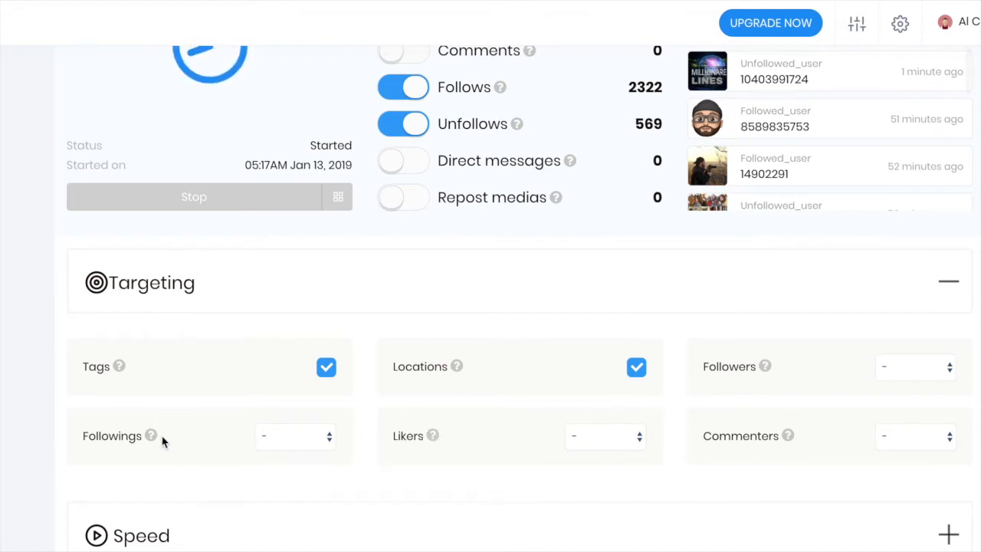
pyautogui.moveTo(787, 435)
pyautogui.scroll(-3, 766, 435)
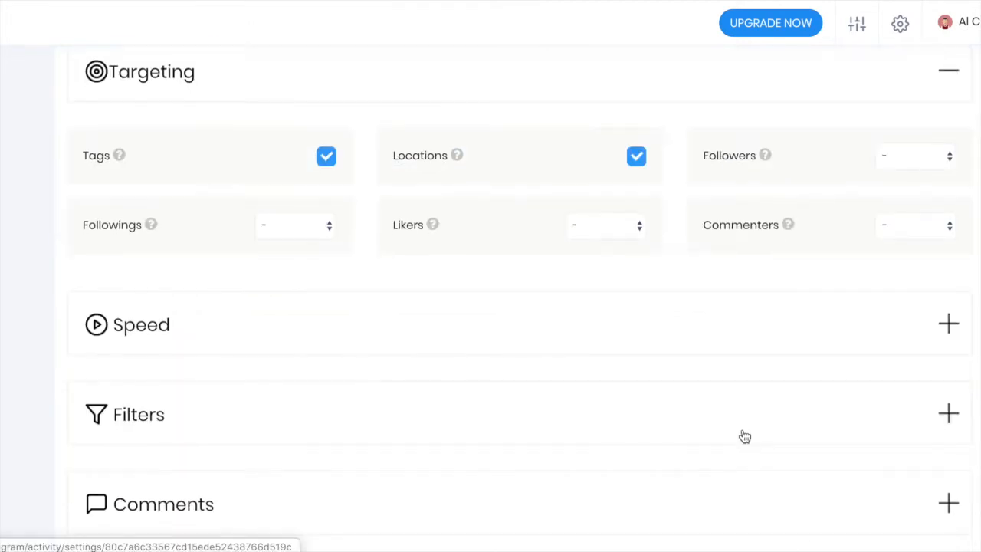
pyautogui.click(930, 330)
pyautogui.scroll(-1, 801, 396)
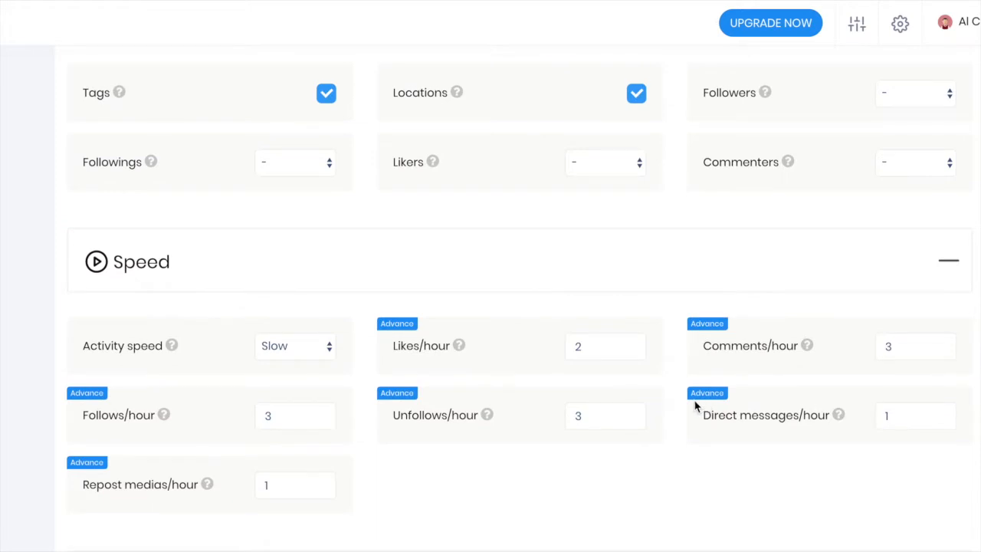
pyautogui.scroll(-1, 694, 401)
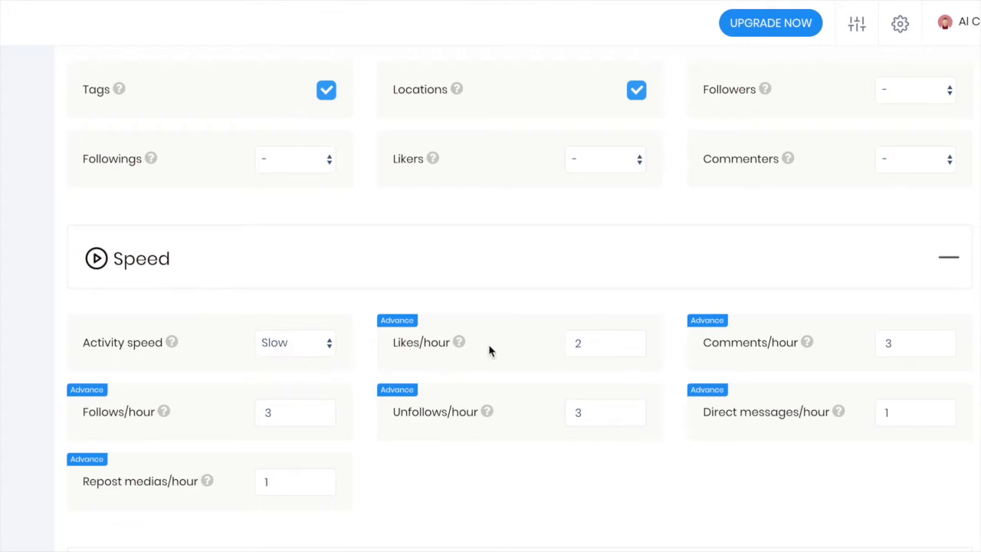
pyautogui.click(317, 355)
pyautogui.click(293, 375)
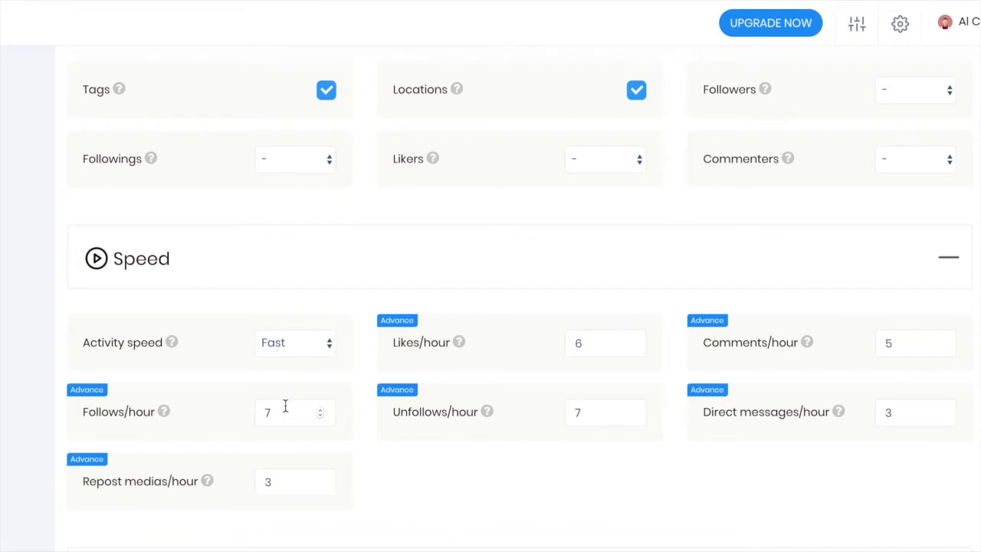
# Step: Set the likes per hour to 15 and the comments per hour to 20
pyautogui.click(591, 343)
pyautogui.press('BackSpace')
pyautogui.write('15')
pyautogui.click(908, 342)
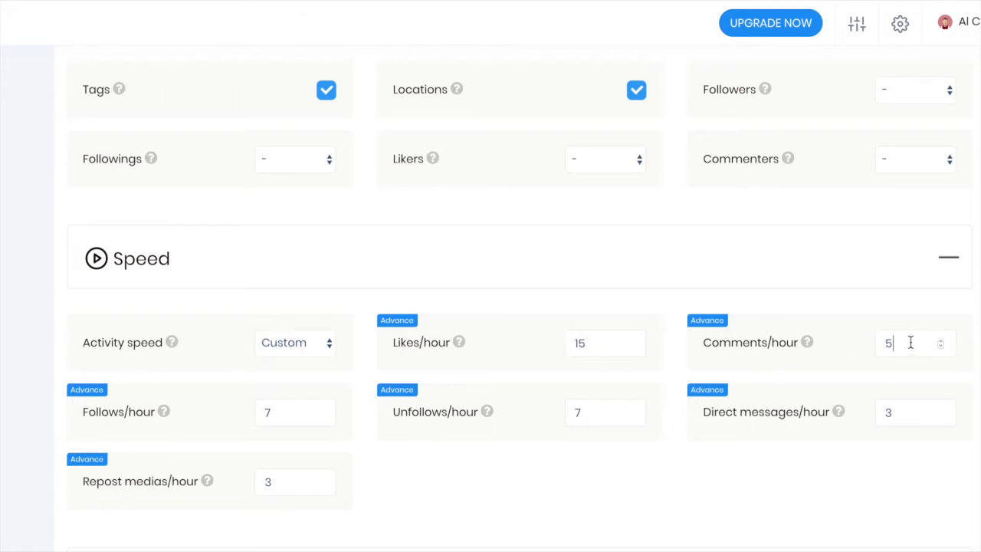
pyautogui.press('BackSpace')
pyautogui.write('20')
# Step: Raise the likes per hour to 20
pyautogui.click(633, 340)
pyautogui.click(632, 340)
pyautogui.click(632, 340)
pyautogui.click(632, 340)
pyautogui.click(633, 340)
pyautogui.moveTo(460, 345)
pyautogui.scroll(-1, 291, 406)
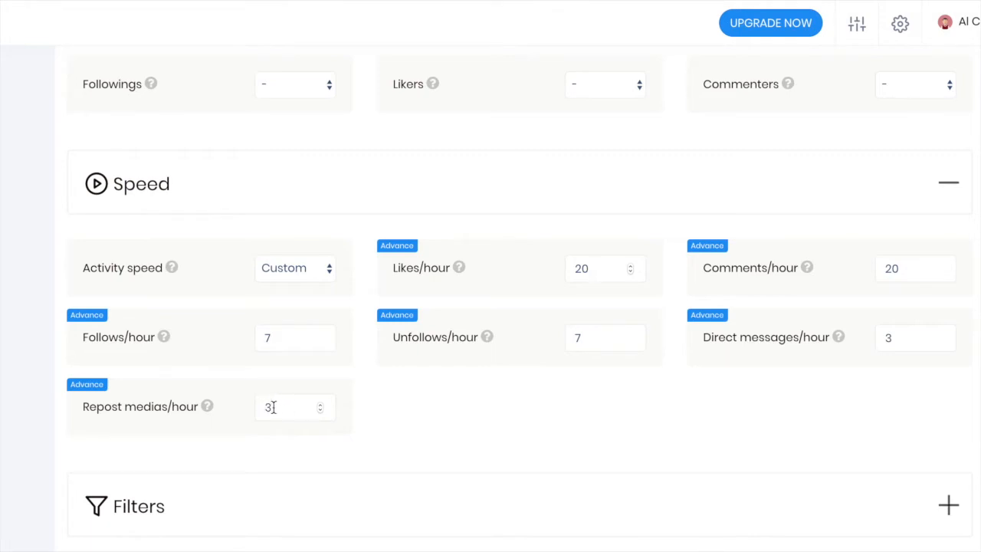
pyautogui.click(379, 411)
# Step: Set the comments per hour to 4
pyautogui.scroll(1, 381, 413)
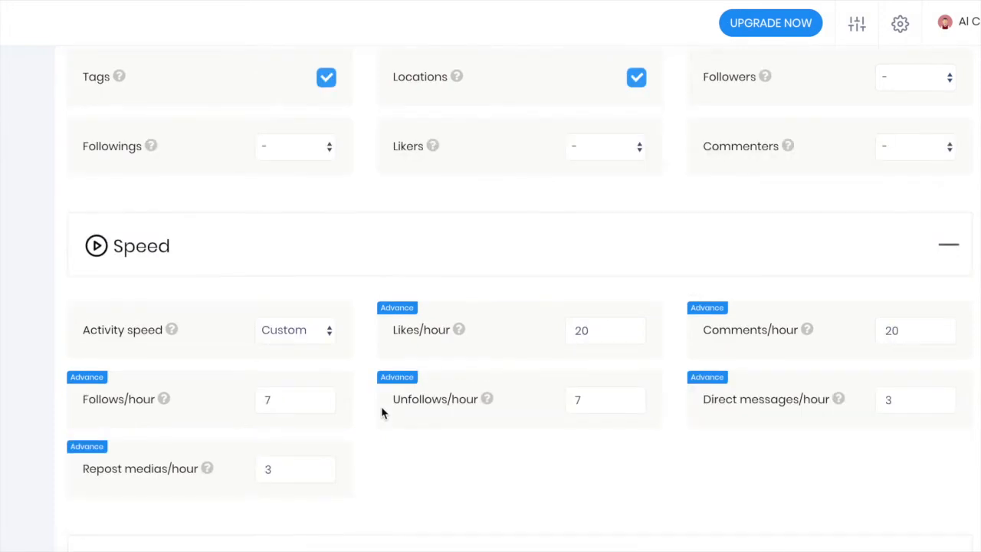
pyautogui.scroll(-4, 378, 417)
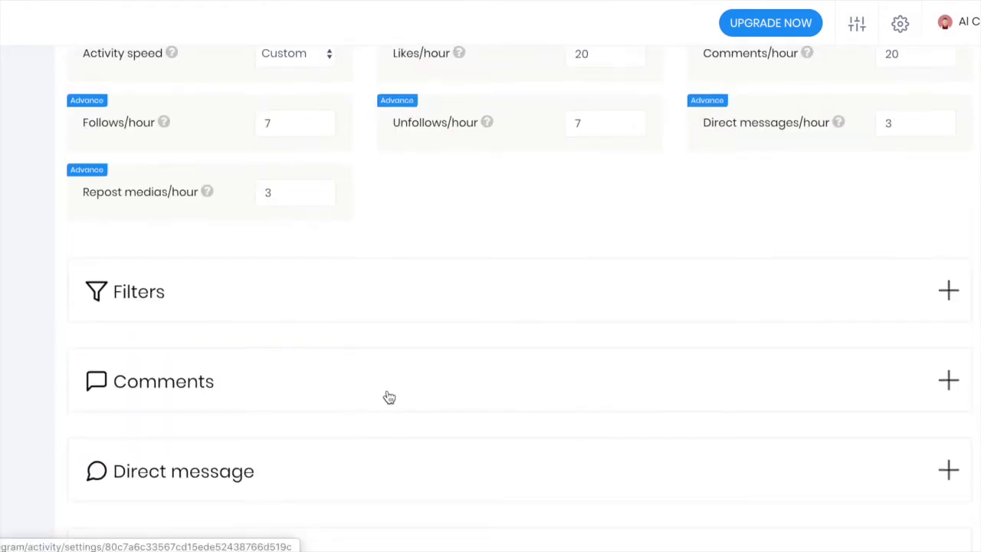
pyautogui.scroll(5, 387, 396)
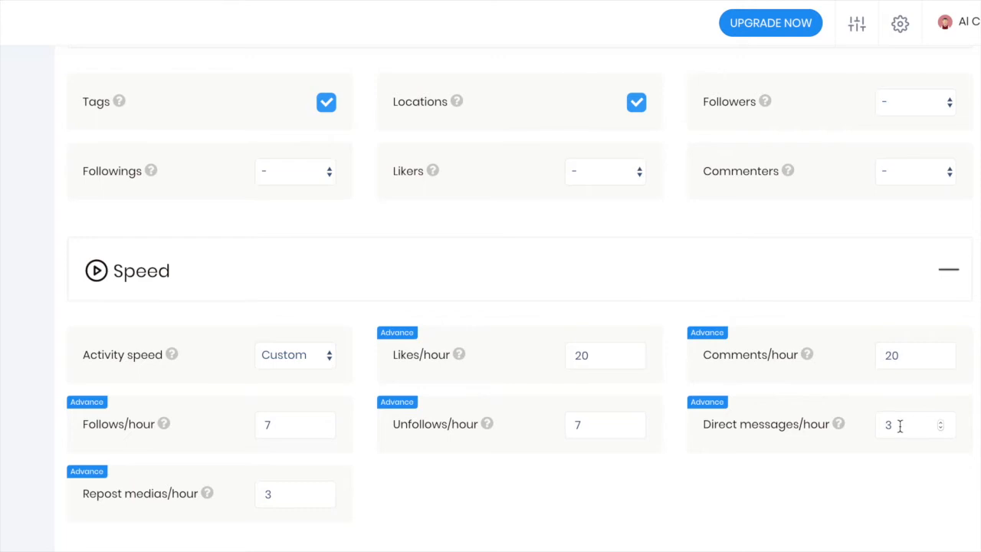
pyautogui.click(910, 354)
pyautogui.press('BackSpace')
pyautogui.press('BackSpace')
pyautogui.write('4')
# Step: Set the media age filter to 1 week and check the available media type options
pyautogui.scroll(-3, 919, 399)
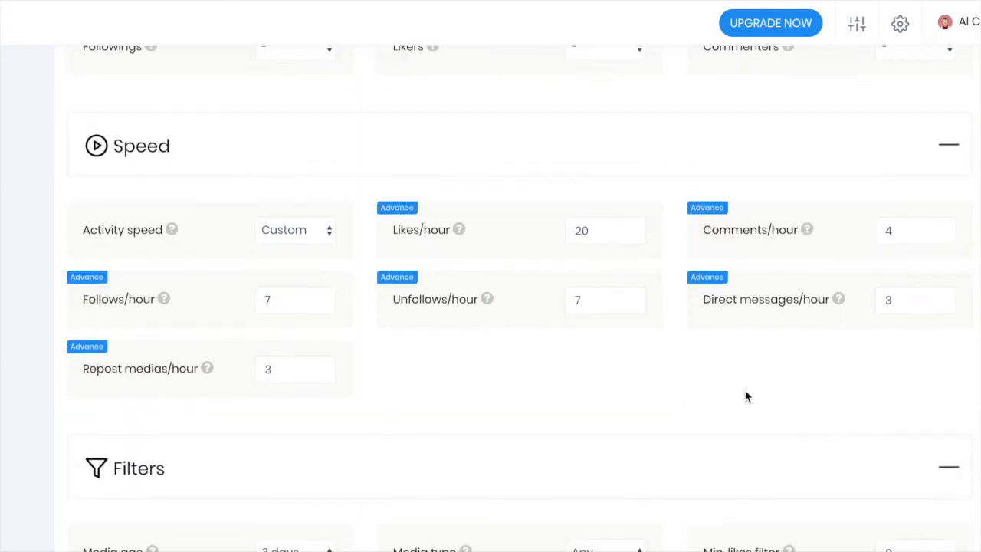
pyautogui.scroll(-3, 746, 396)
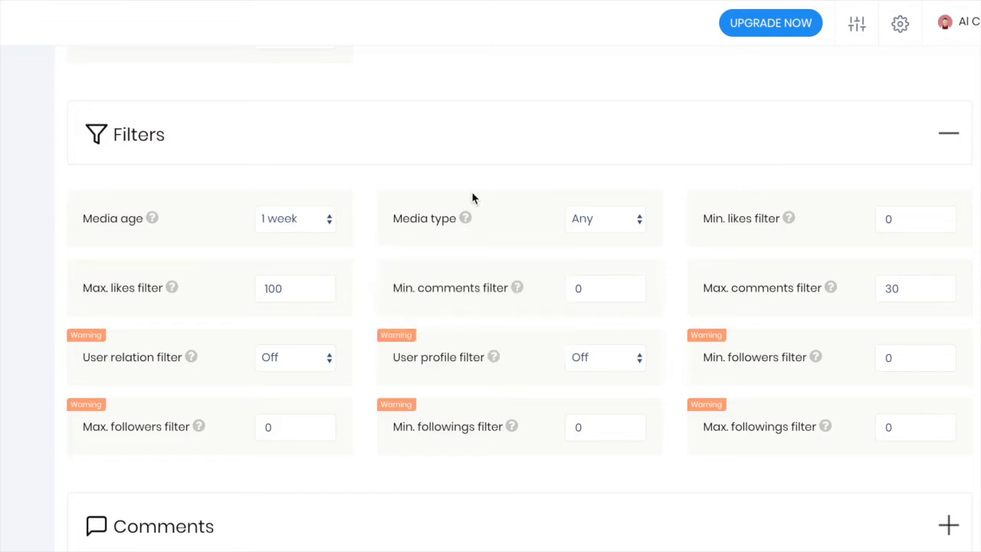
pyautogui.click(597, 217)
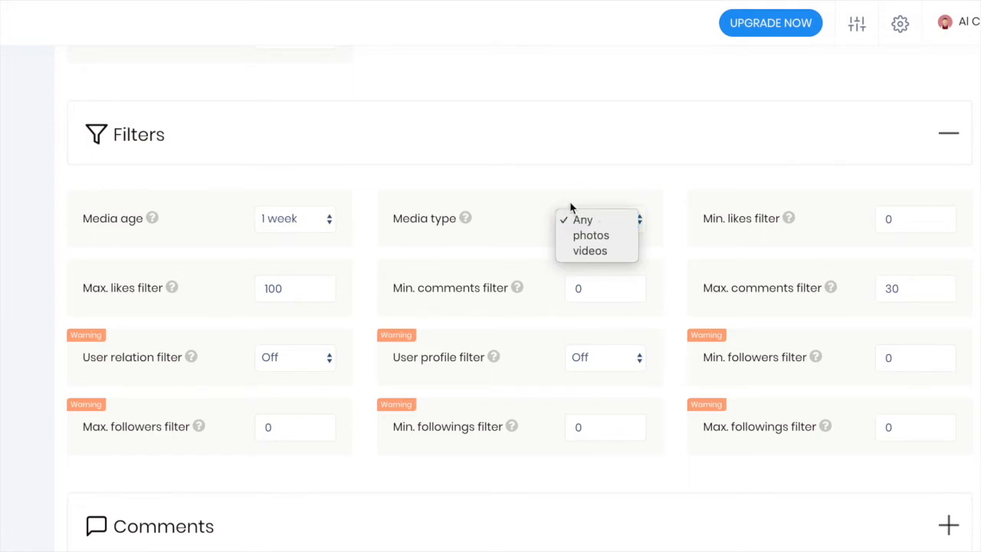
pyautogui.click(589, 208)
pyautogui.click(590, 211)
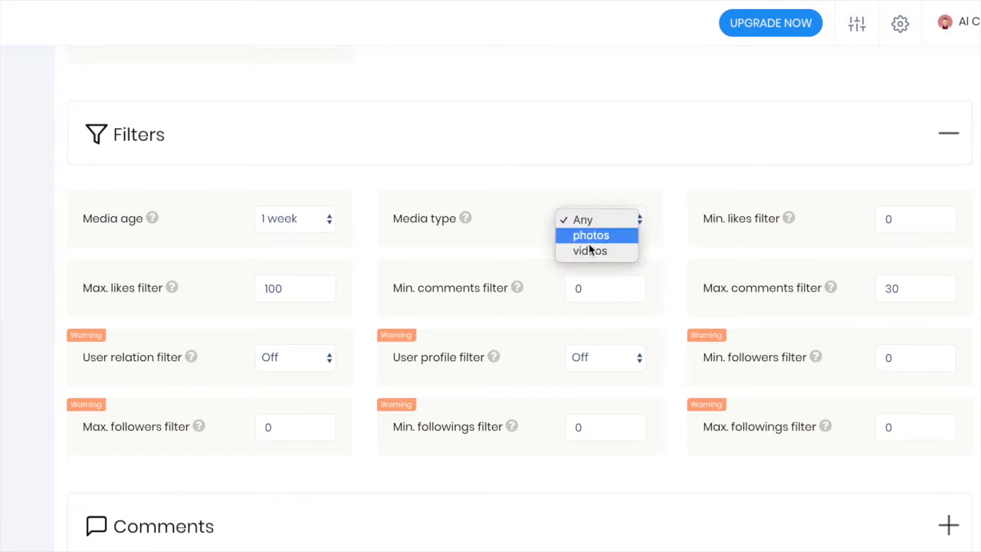
pyautogui.click(664, 197)
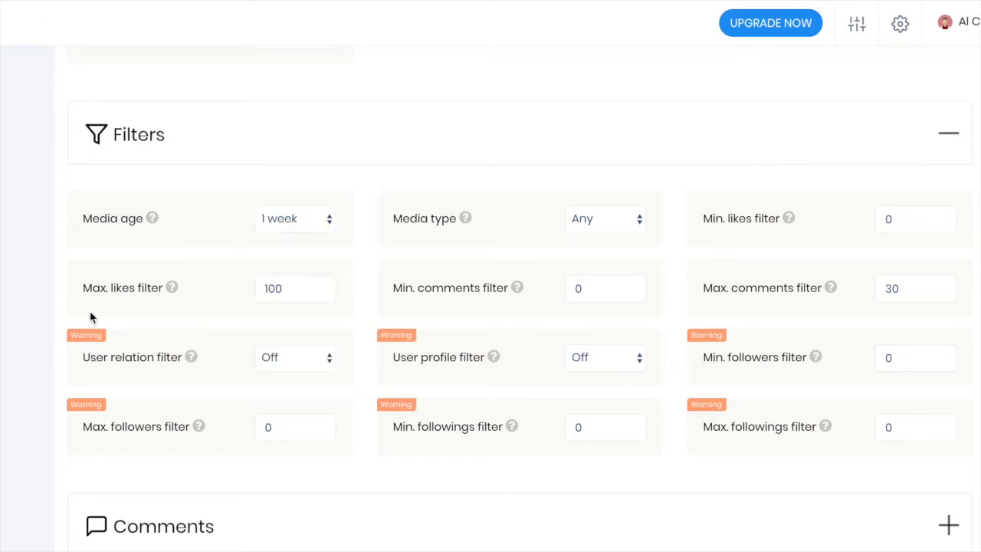
# Step: Read the help for the max likes, min comments and max comments filters and view the User relation filter's options
pyautogui.moveTo(173, 293)
pyautogui.moveTo(517, 293)
pyautogui.moveTo(831, 288)
pyautogui.click(291, 359)
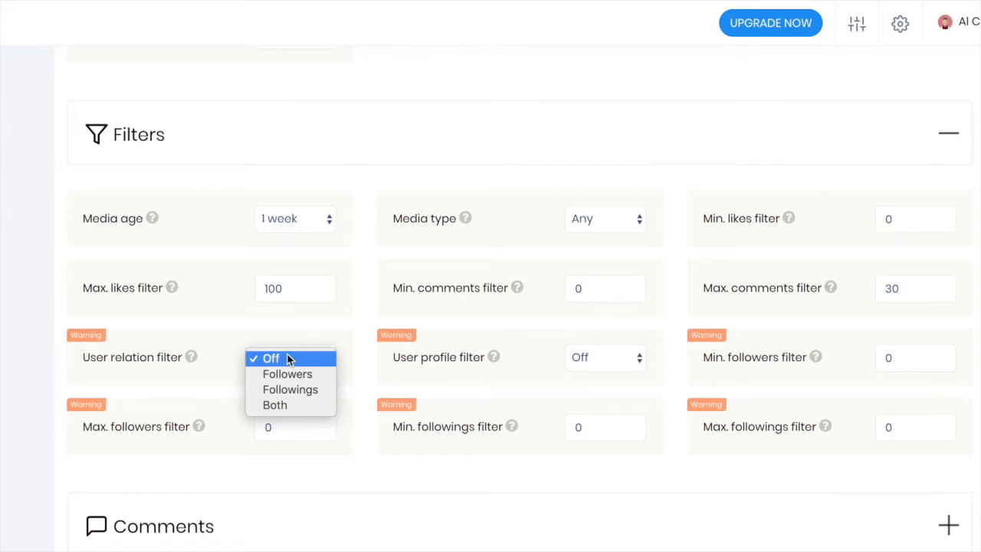
pyautogui.click(285, 335)
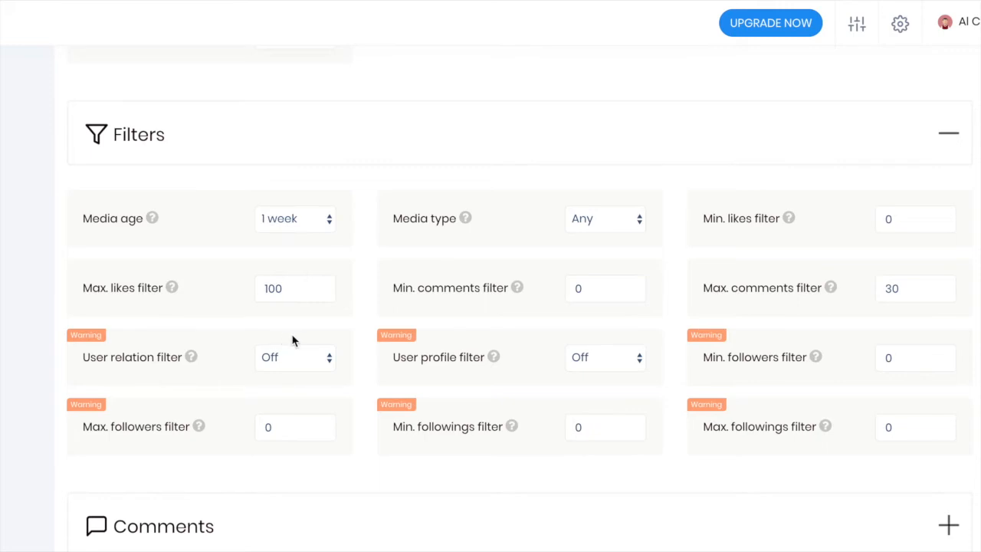
# Step: Read the User profile filter's level descriptions and set that filter to Medium
pyautogui.scroll(-1, 525, 291)
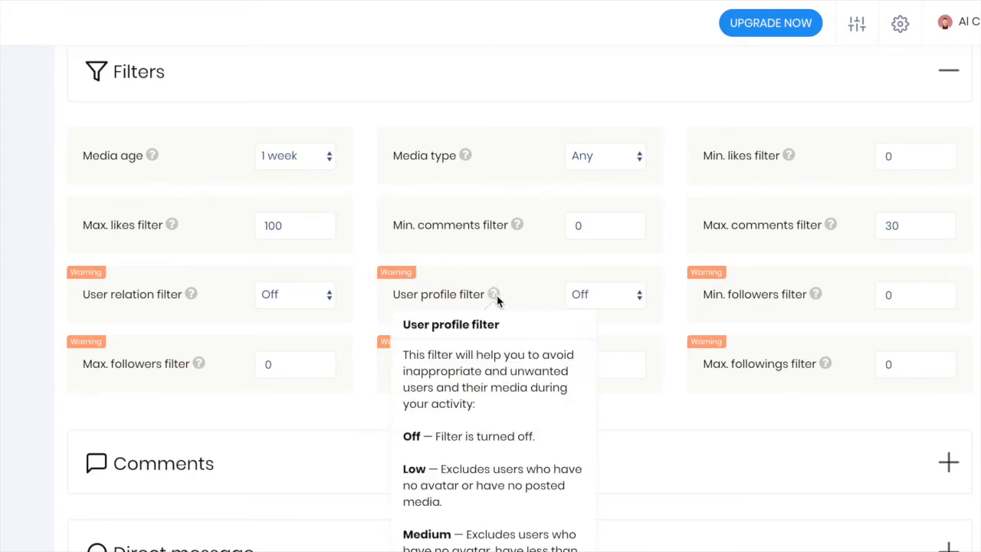
pyautogui.scroll(-1, 494, 299)
pyautogui.scroll(-3, 475, 311)
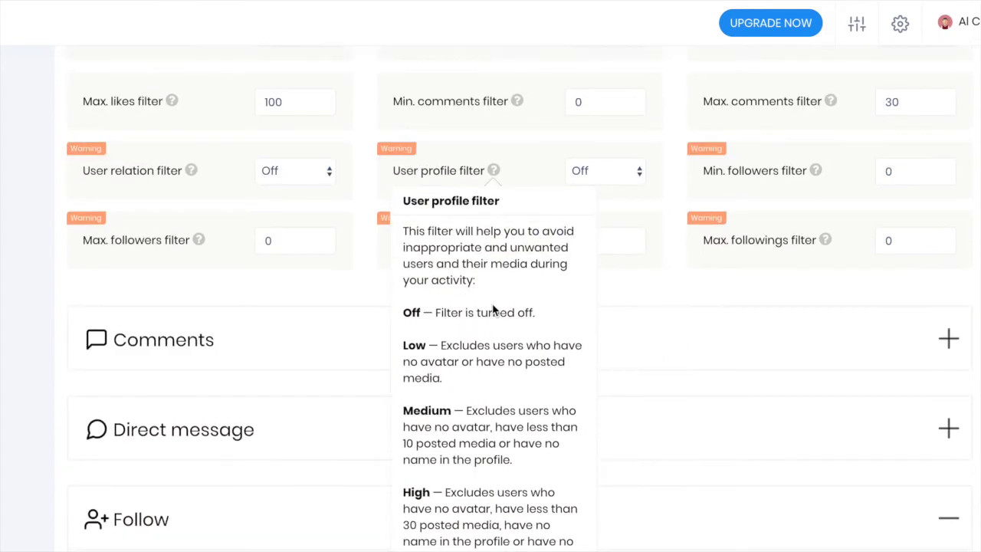
pyautogui.scroll(-2, 469, 326)
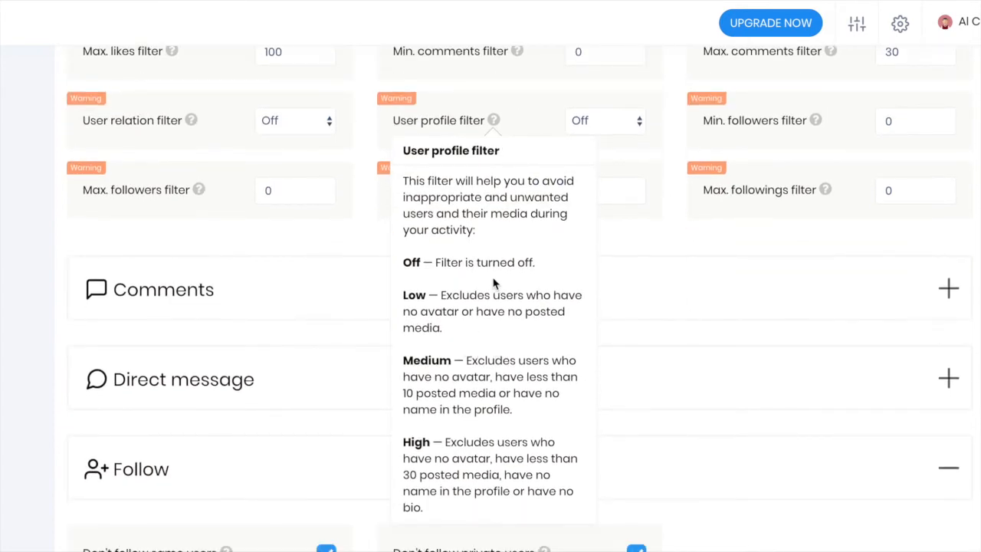
pyautogui.scroll(3, 506, 264)
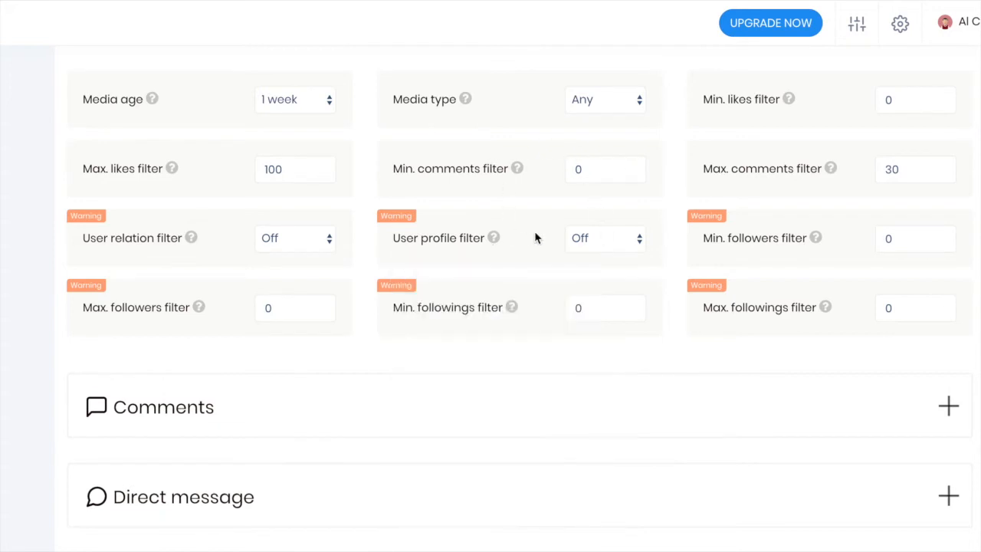
pyautogui.click(591, 239)
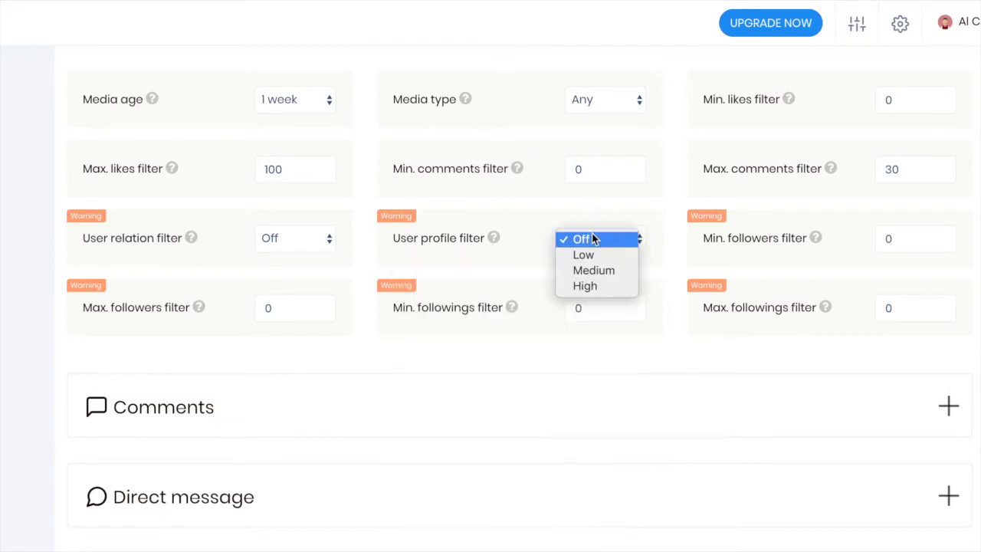
pyautogui.click(602, 272)
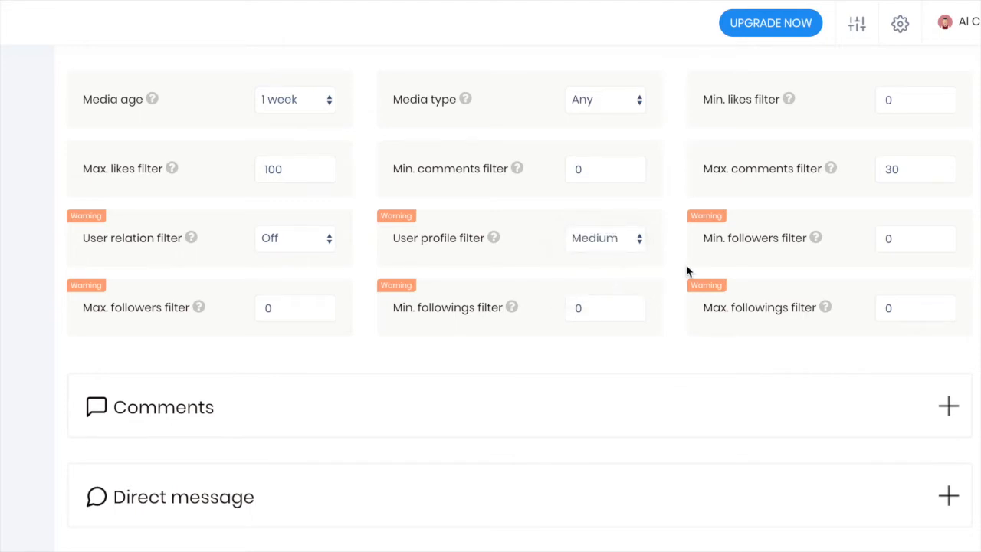
pyautogui.click(634, 251)
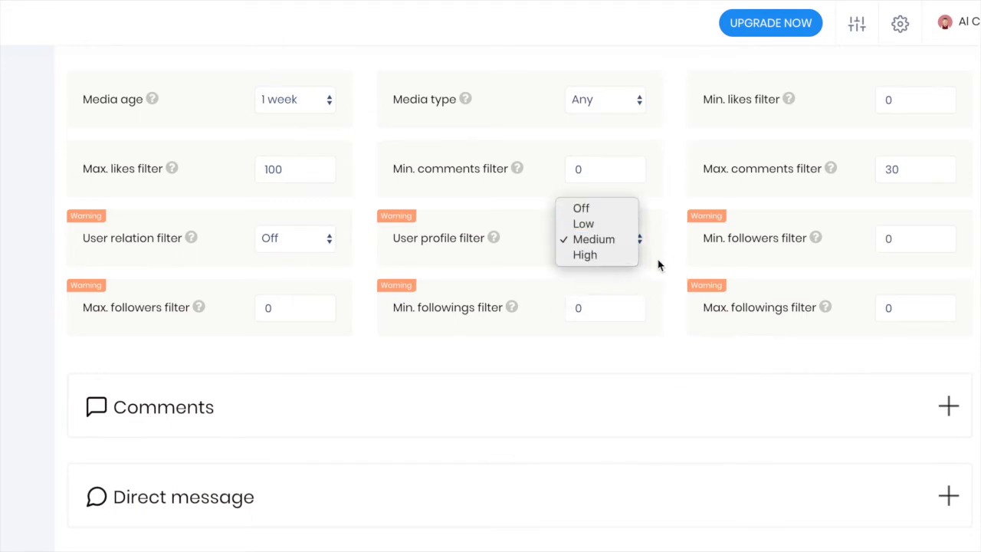
pyautogui.click(665, 224)
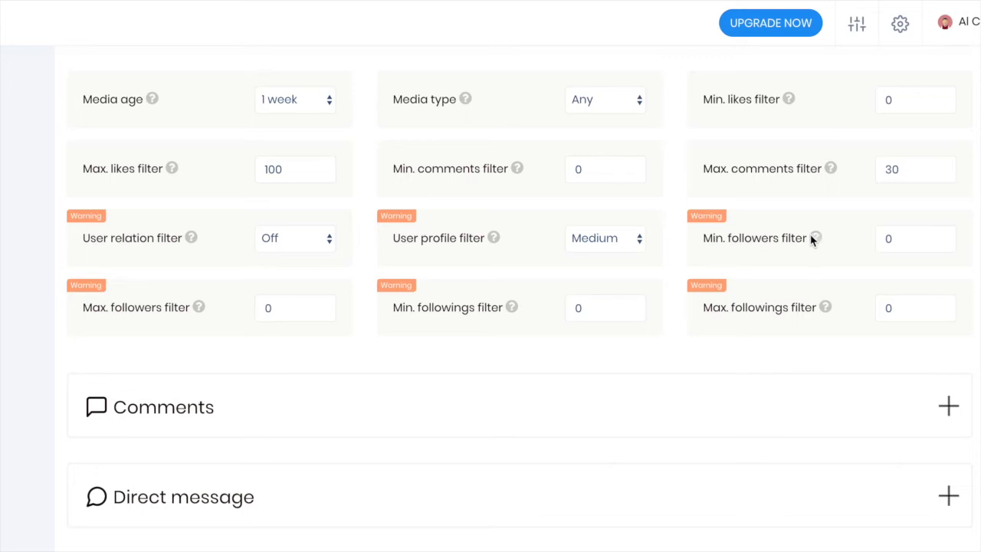
# Step: Set the max followers filter to 400, the min followings filter to 50 and the max followings filter to 400
pyautogui.moveTo(204, 311)
pyautogui.press('BackSpace')
pyautogui.write('400')
pyautogui.press('BackSpace')
pyautogui.write('50')
pyautogui.click(916, 308)
pyautogui.press('BackSpace')
pyautogui.write('400')
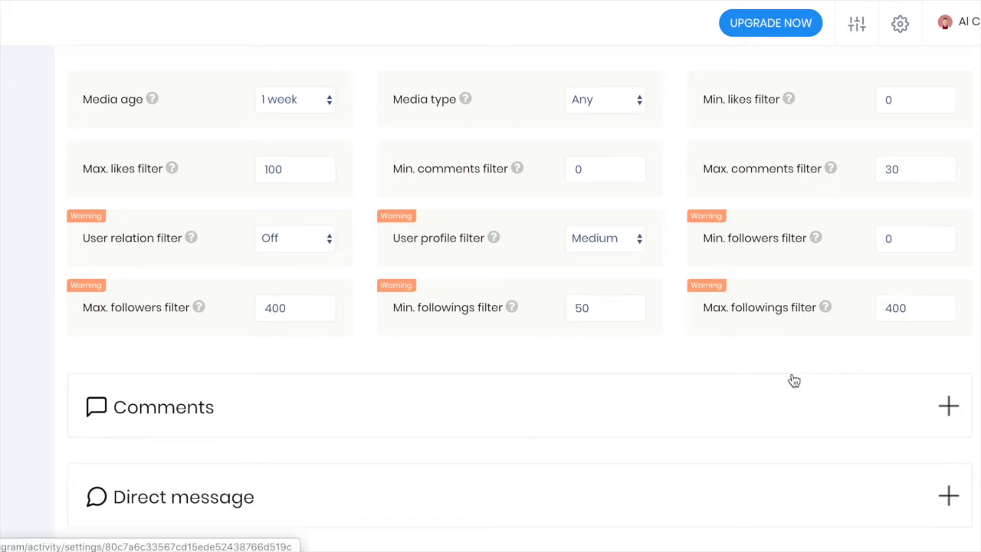
# Step: Expand the Comments settings and enable the option not to comment on the same users
pyautogui.scroll(-1, 794, 381)
pyautogui.scroll(-1, 786, 381)
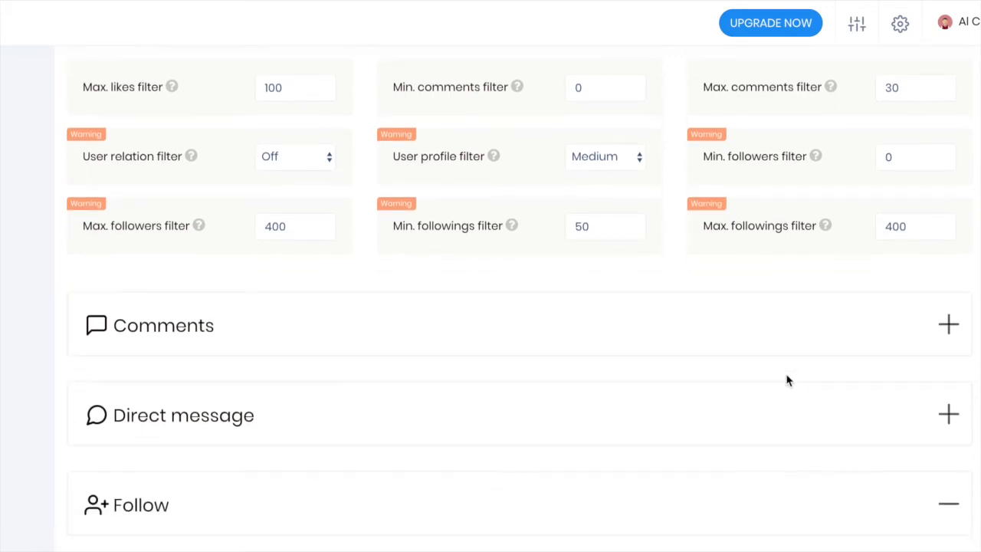
pyautogui.scroll(2, 787, 381)
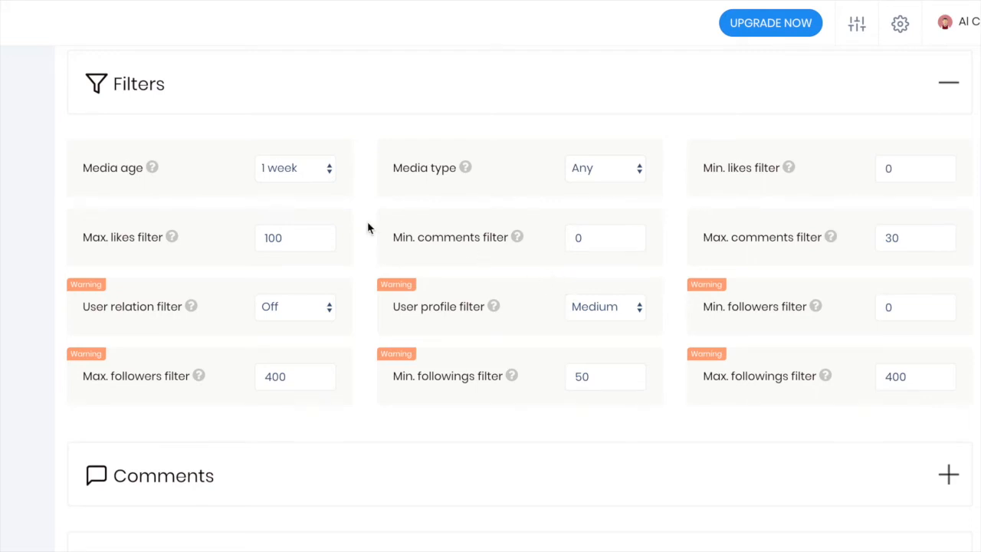
pyautogui.moveTo(153, 168)
pyautogui.scroll(-3, 608, 264)
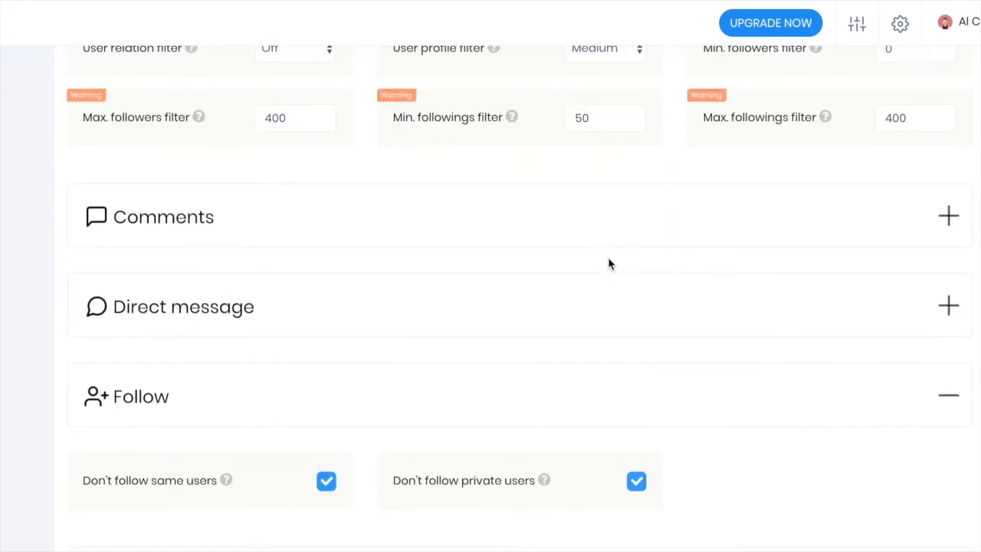
pyautogui.click(683, 232)
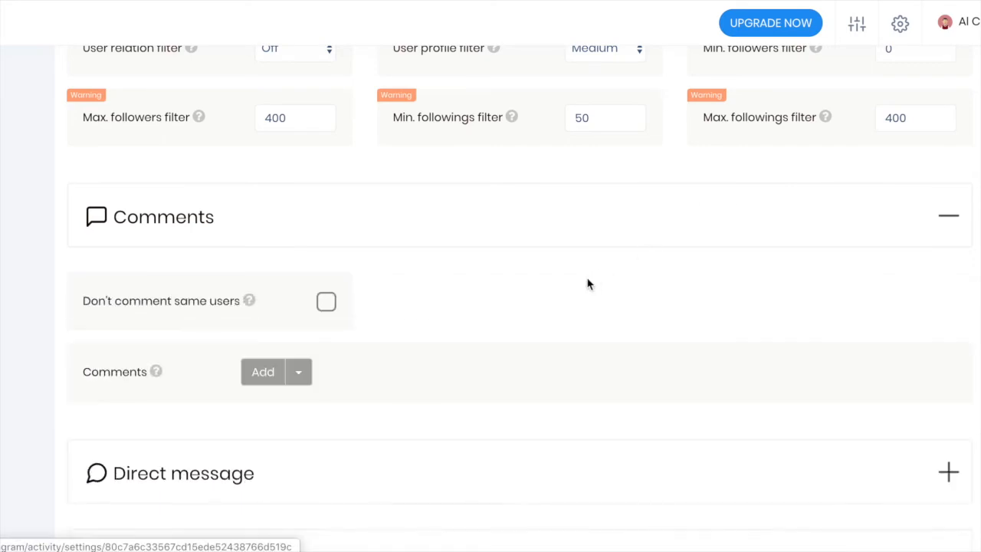
pyautogui.scroll(-1, 571, 285)
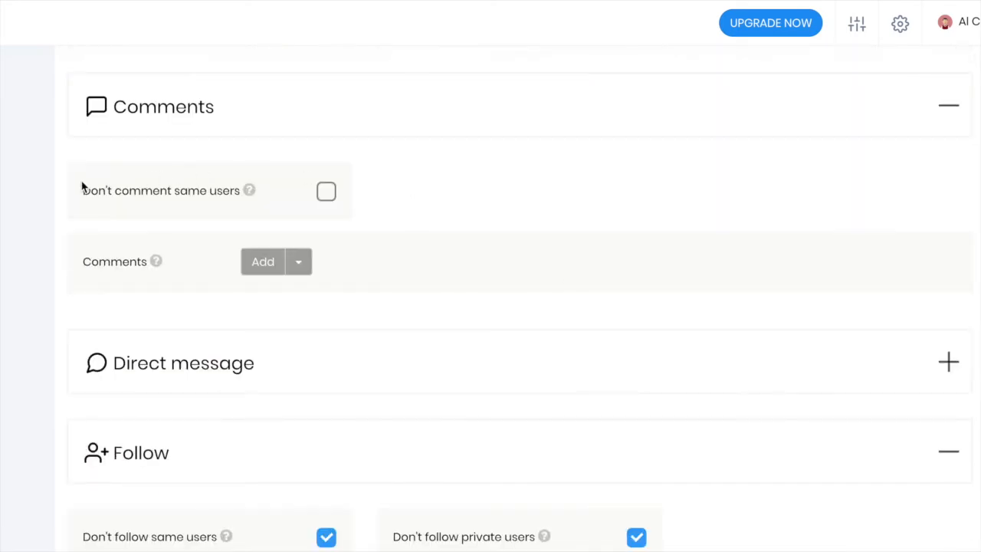
pyautogui.moveTo(250, 197)
pyautogui.scroll(-1, 302, 233)
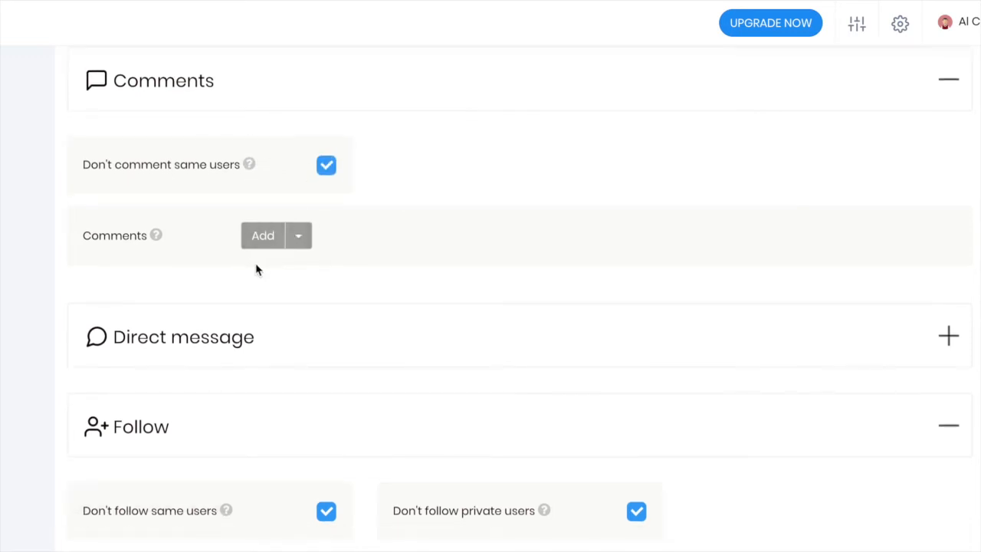
# Step: Start a new automated comment with the spintax greeting {hey | hi | howdy}
pyautogui.click(263, 246)
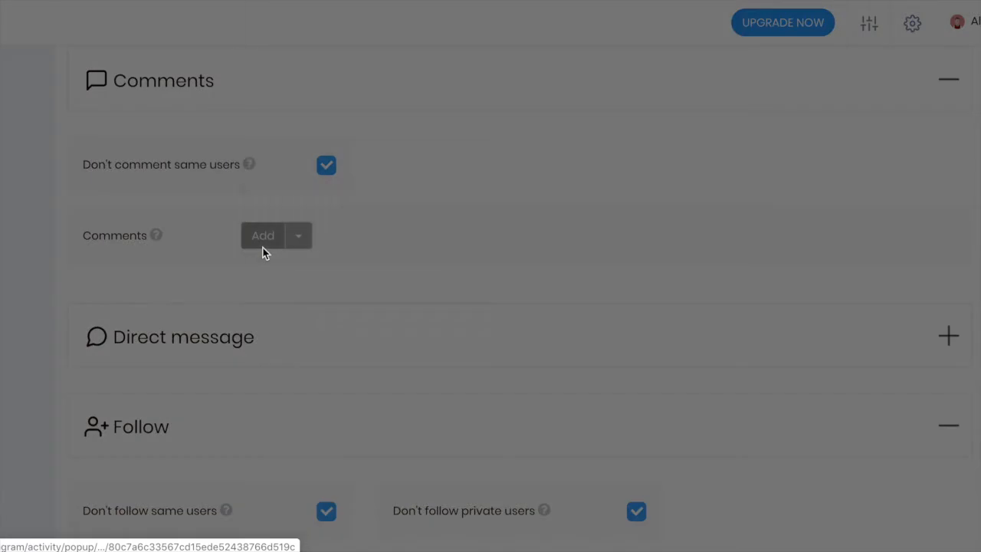
pyautogui.click(345, 191)
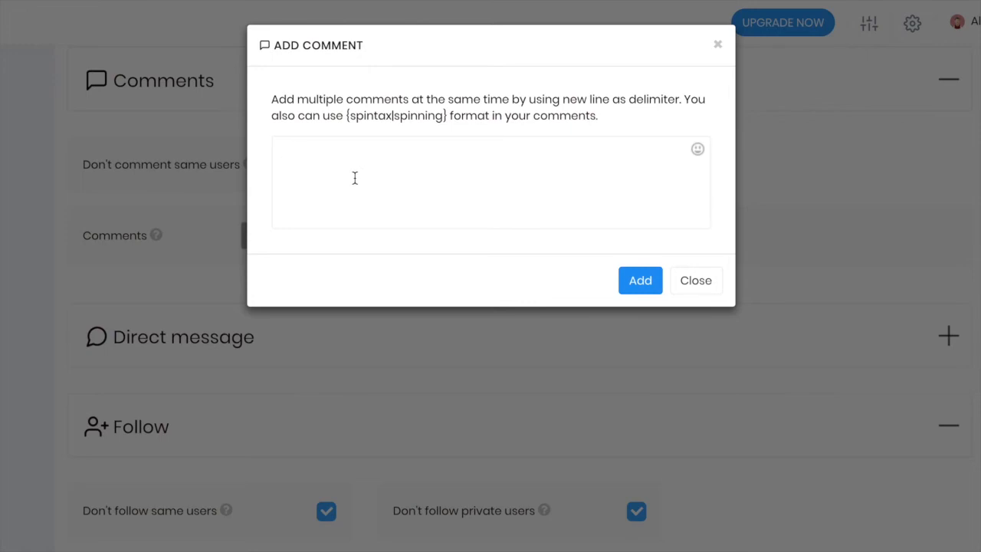
pyautogui.write('{')
pyautogui.write('hey |')
pyautogui.write('hi')
pyautogui.write(' |')
pyautogui.write(' hied')
pyautogui.press('BackSpace')
pyautogui.press('BackSpace')
pyautogui.press('BackSpace')
pyautogui.write('owdy')
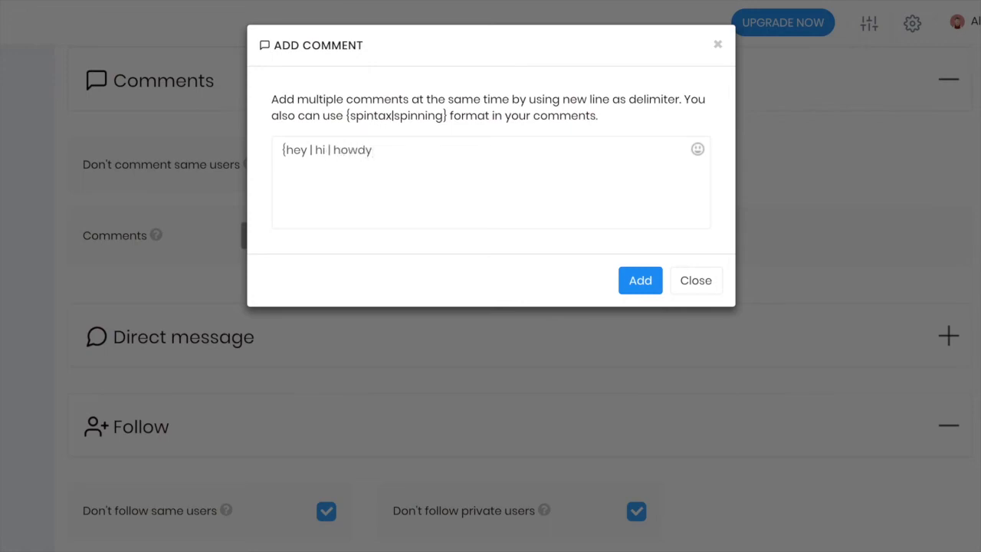
pyautogui.write('}')
# Step: Append the second spintax group {how are you | how you doing} to the comment draft
pyautogui.doubleClick(298, 150)
pyautogui.click(325, 149)
pyautogui.doubleClick(353, 150)
pyautogui.click(395, 152)
pyautogui.write('how are you')
pyautogui.press('BackSpace')
pyautogui.press('BackSpace')
pyautogui.press('BackSpace')
pyautogui.press('BackSpace')
pyautogui.press('BackSpace')
pyautogui.press('BackSpace')
pyautogui.press('BackSpace')
pyautogui.press('BackSpace')
pyautogui.press('BackSpace')
pyautogui.press('BackSpace')
pyautogui.press('BackSpace')
pyautogui.write('{how are you |')
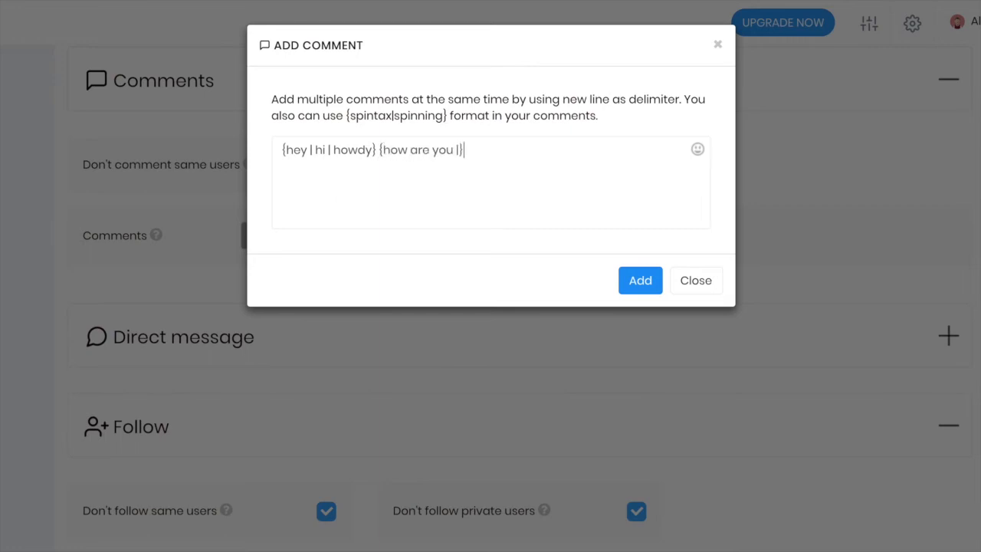
pyautogui.write(' how you doing}')
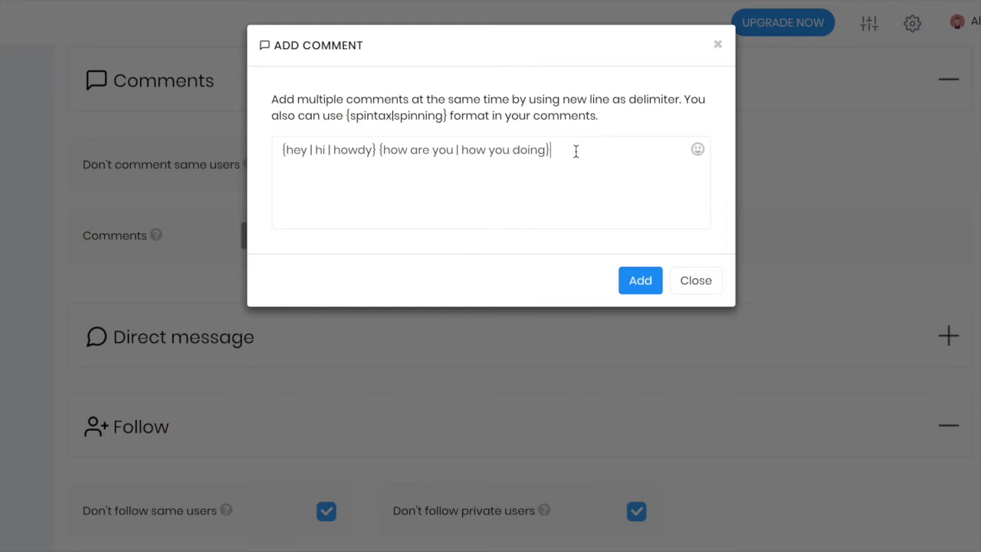
# Step: Clear the comment draft, view the available emojis and close the form without adding a comment
pyautogui.hotkey('ctrl', 'a')
pyautogui.press('BackSpace')
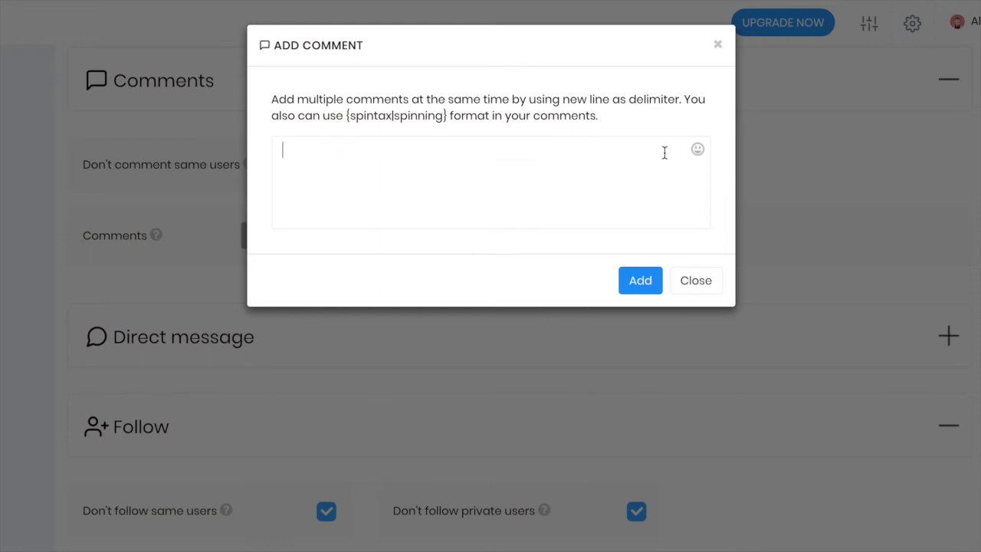
pyautogui.click(697, 148)
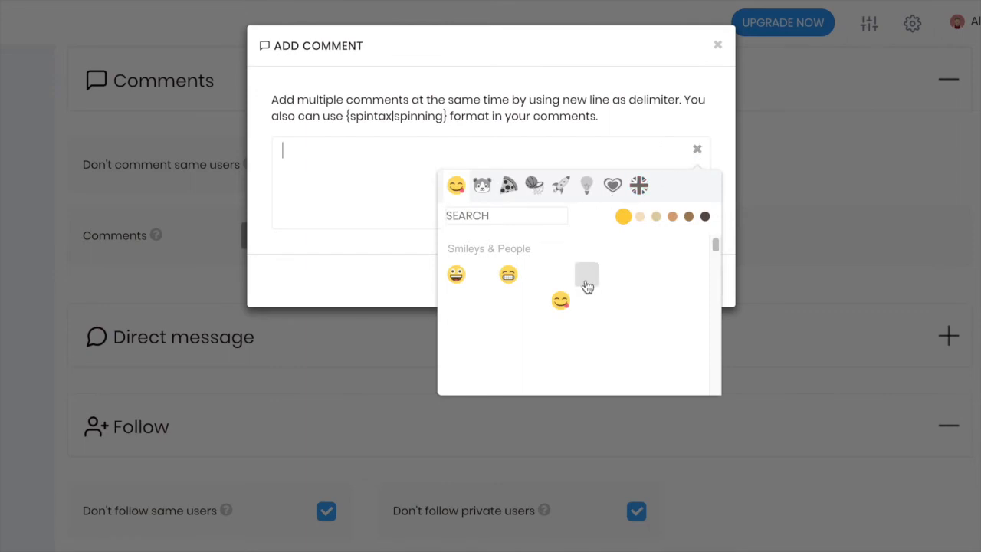
pyautogui.click(412, 105)
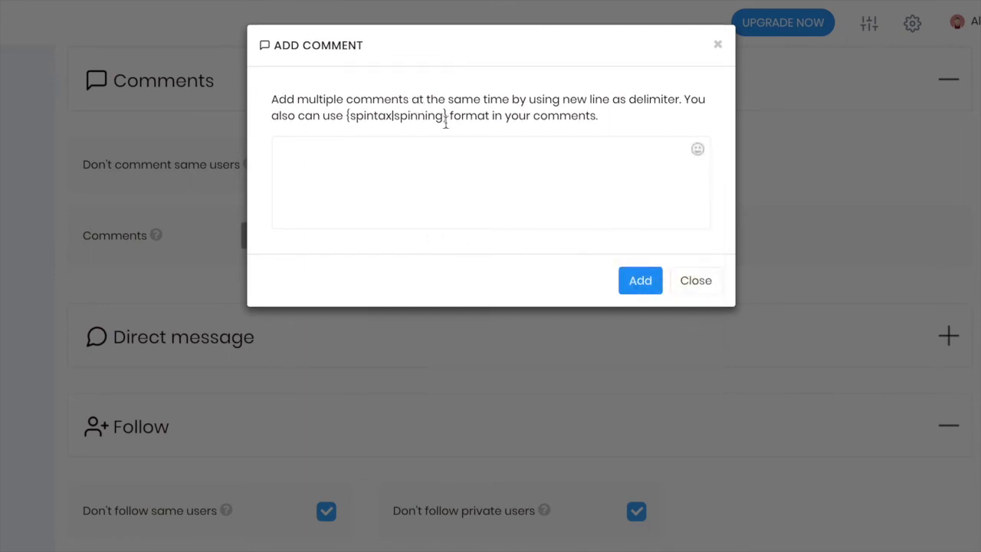
pyautogui.click(586, 196)
pyautogui.click(687, 281)
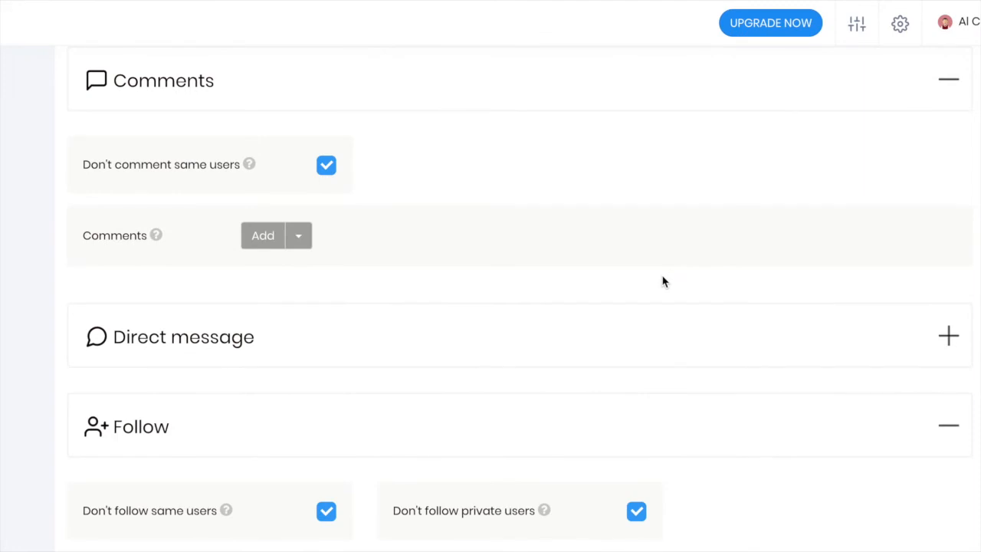
# Step: Expand the Direct message settings
pyautogui.scroll(-2, 663, 282)
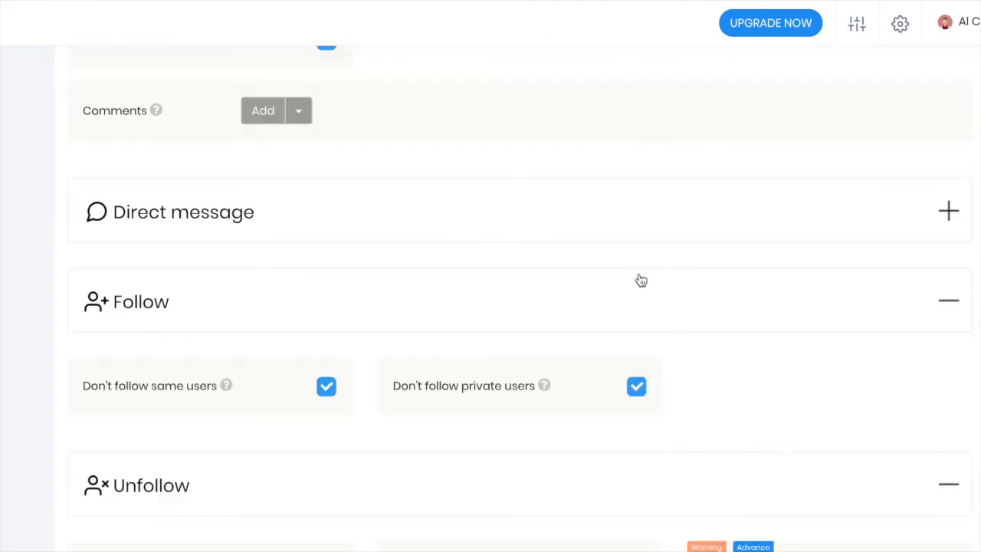
pyautogui.click(627, 227)
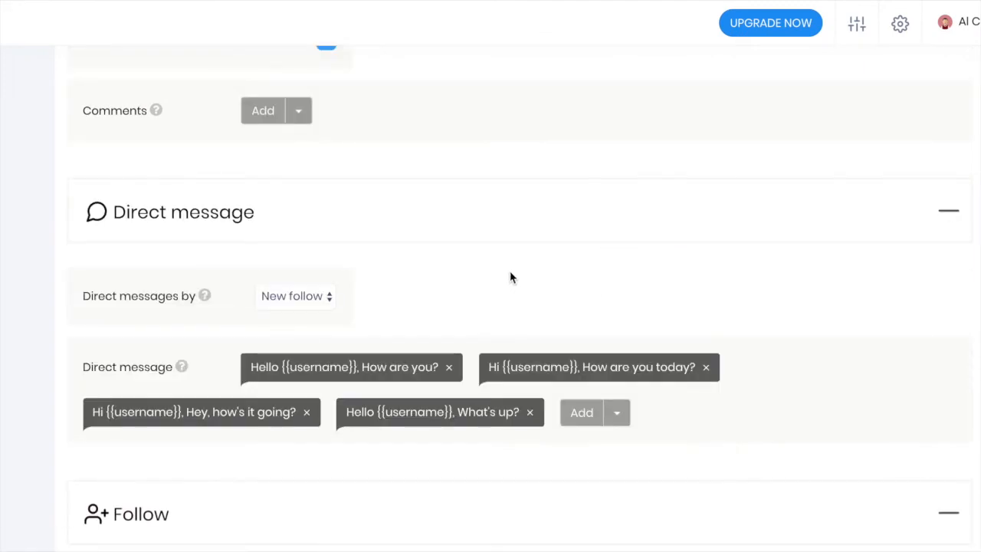
pyautogui.scroll(2, 326, 271)
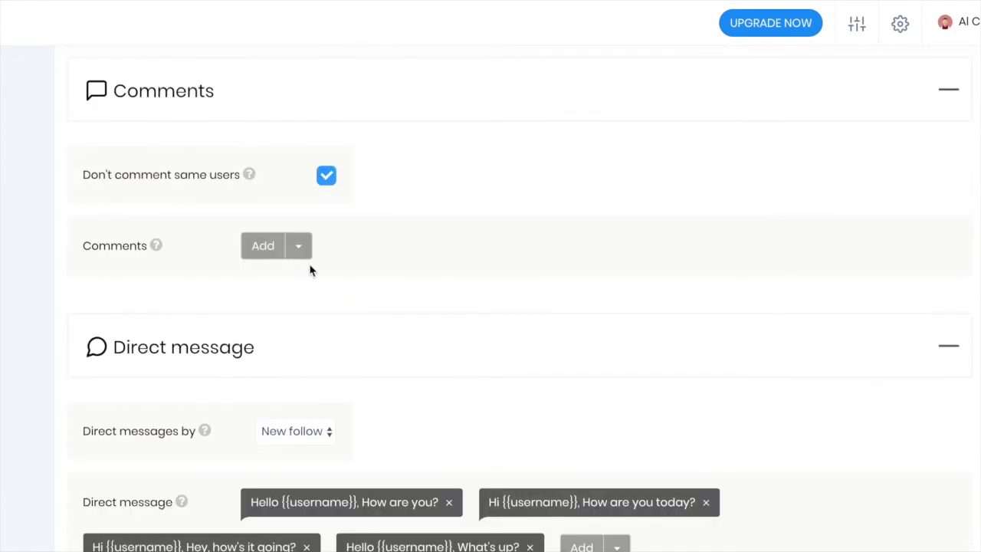
pyautogui.scroll(-4, 314, 267)
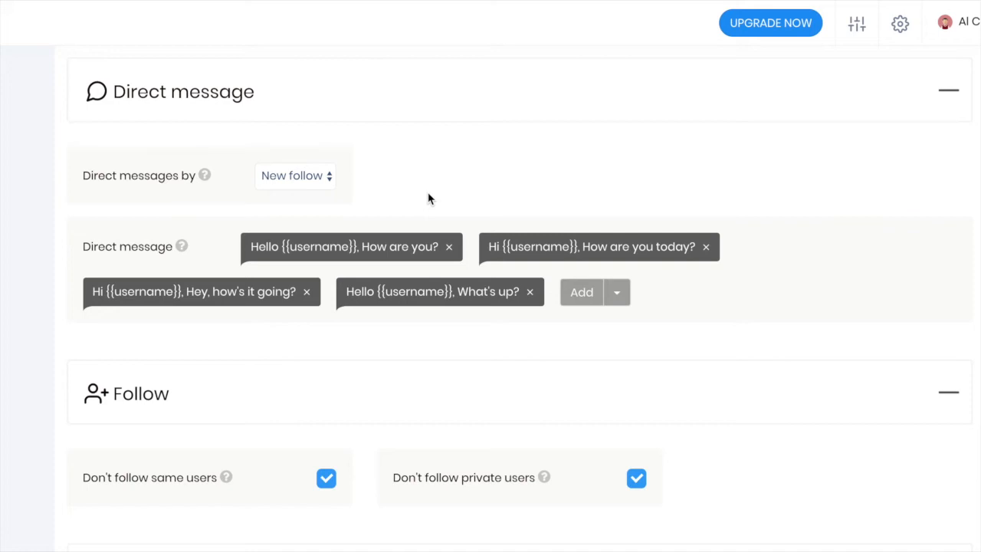
# Step: Add a direct message reading "🤑 Did you see this? It's in my bio"
pyautogui.click(580, 291)
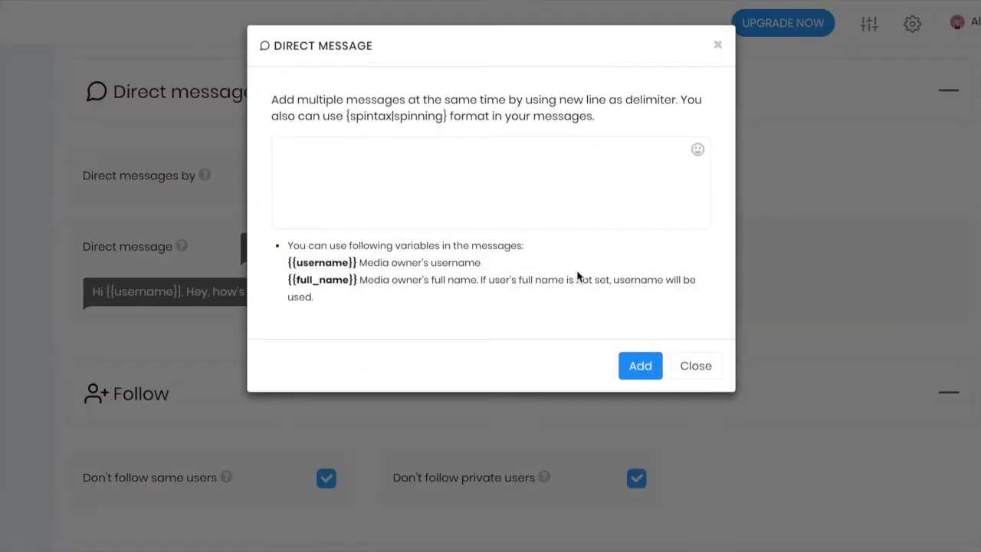
pyautogui.click(696, 154)
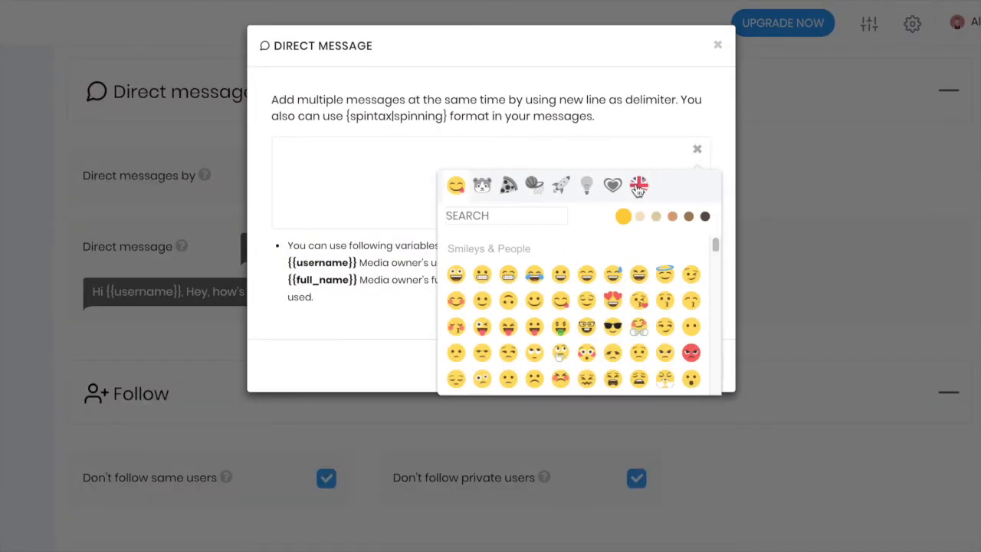
pyautogui.click(563, 328)
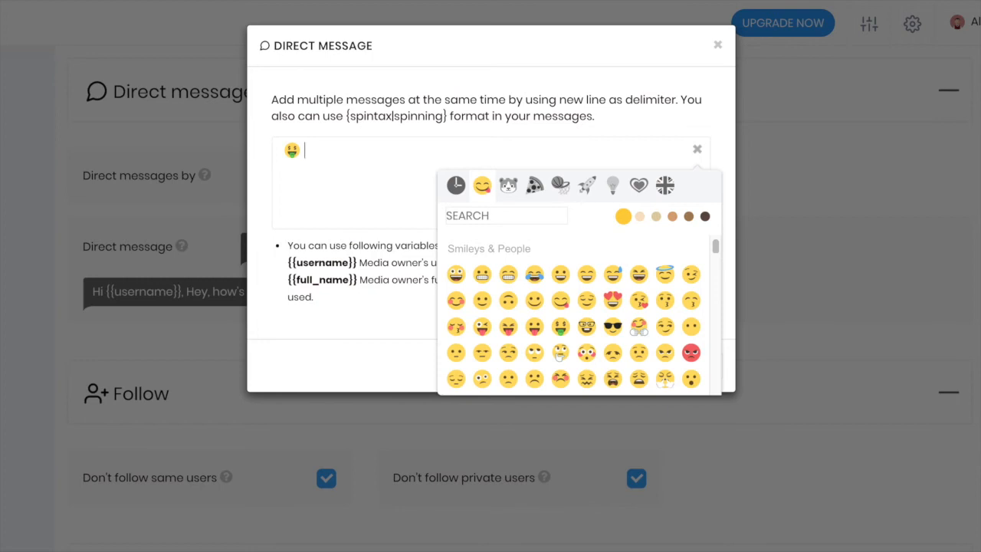
pyautogui.write('Did you see this?')
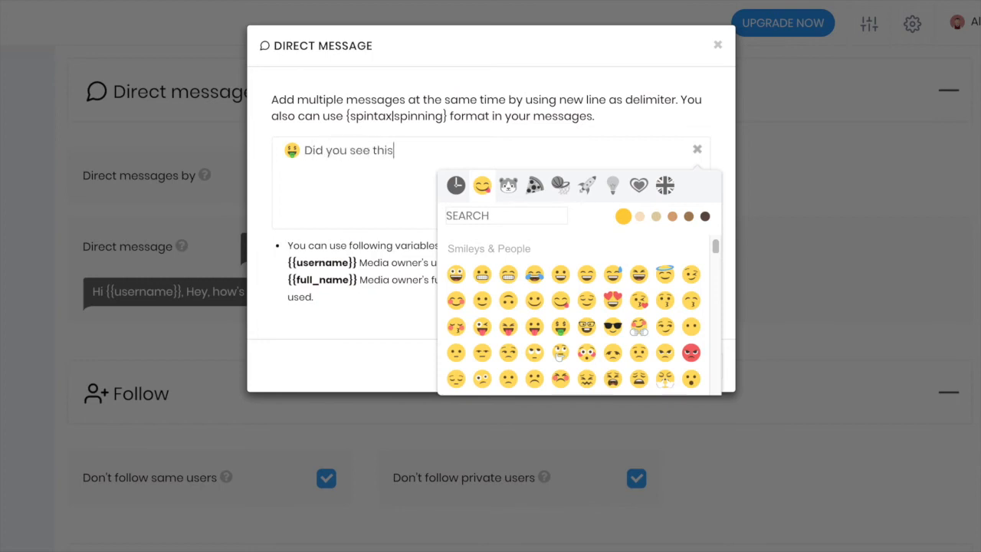
pyautogui.click(492, 100)
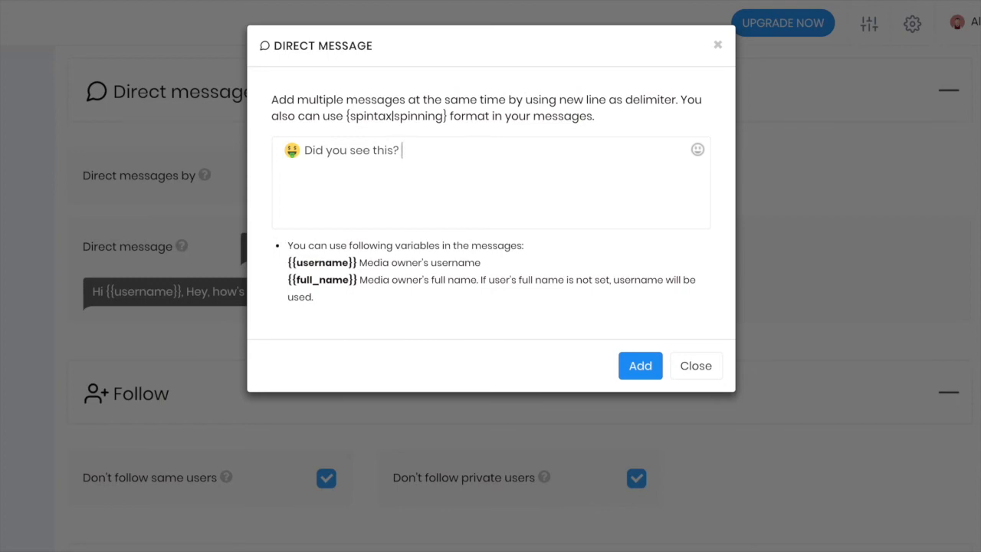
pyautogui.write("It's in my bio")
pyautogui.click(636, 365)
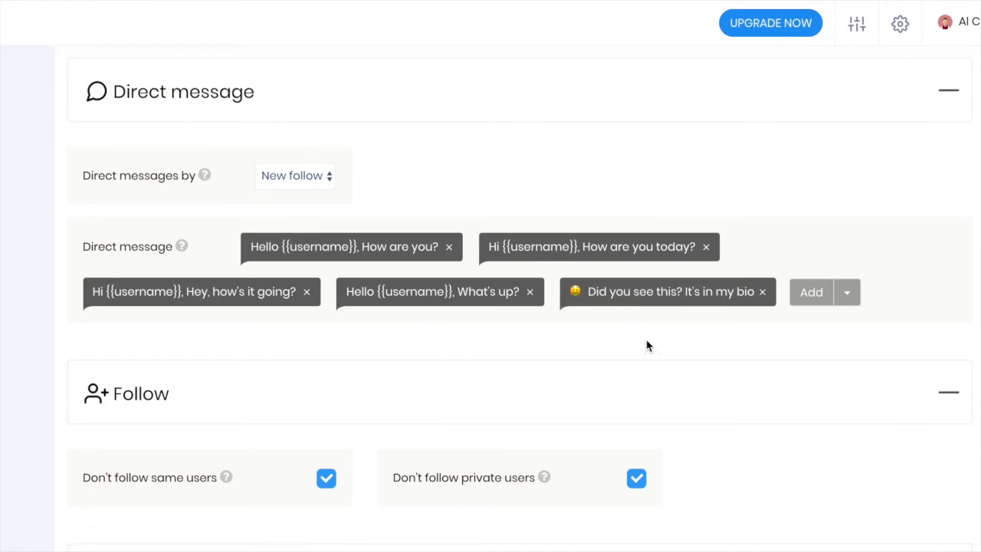
# Step: Open the form for adding an automated comment
pyautogui.scroll(4, 643, 344)
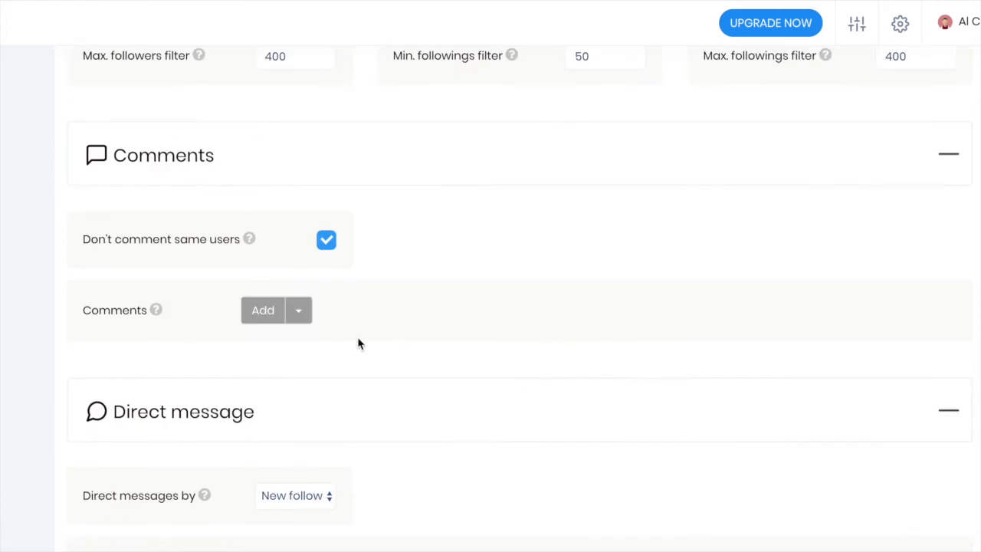
pyautogui.click(275, 318)
pyautogui.click(442, 203)
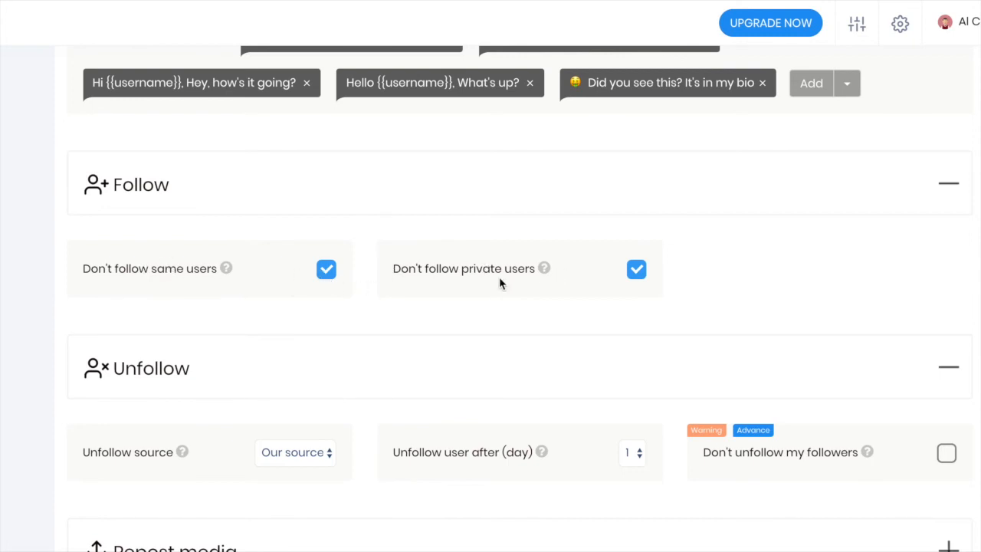
# Step: Choose Our source as the unfollow source
pyautogui.scroll(-2, 499, 284)
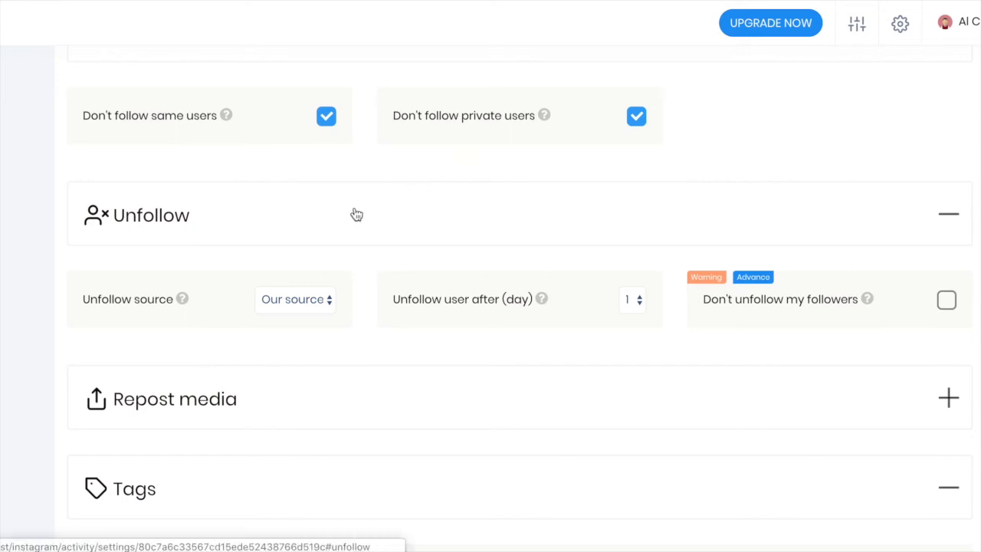
pyautogui.click(303, 299)
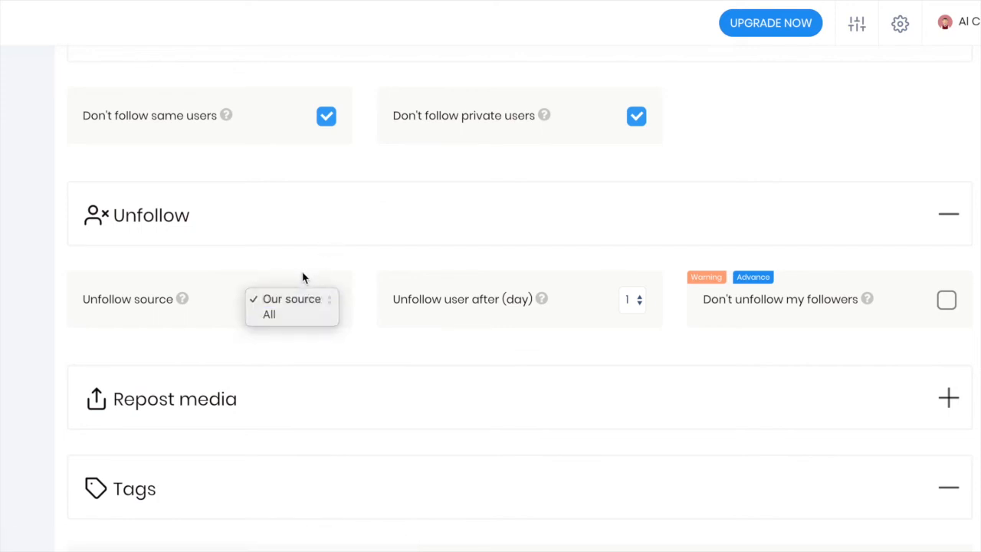
pyautogui.click(296, 299)
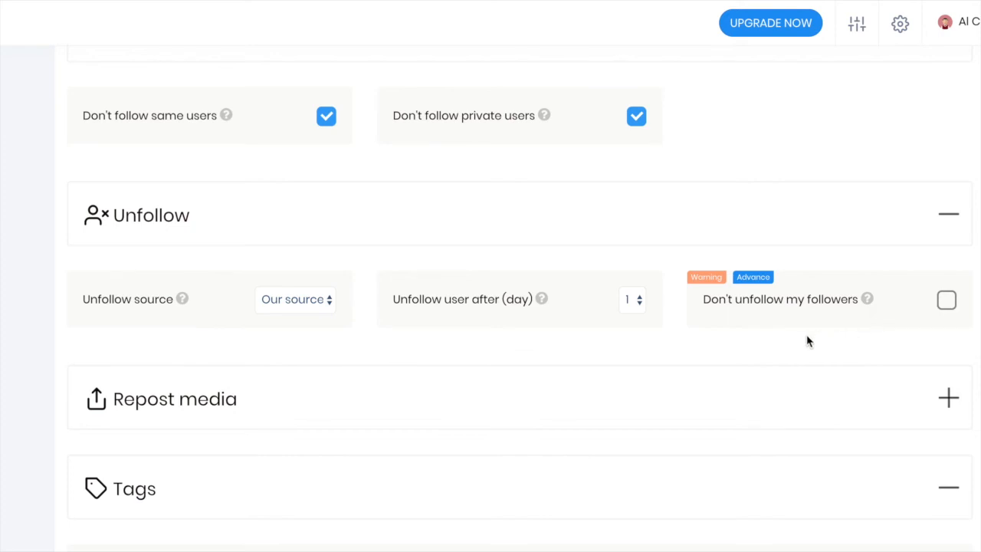
# Step: Expand the Repost media settings and set media to be reposted by Tags
pyautogui.scroll(-2, 807, 339)
pyautogui.click(742, 280)
pyautogui.scroll(-2, 408, 231)
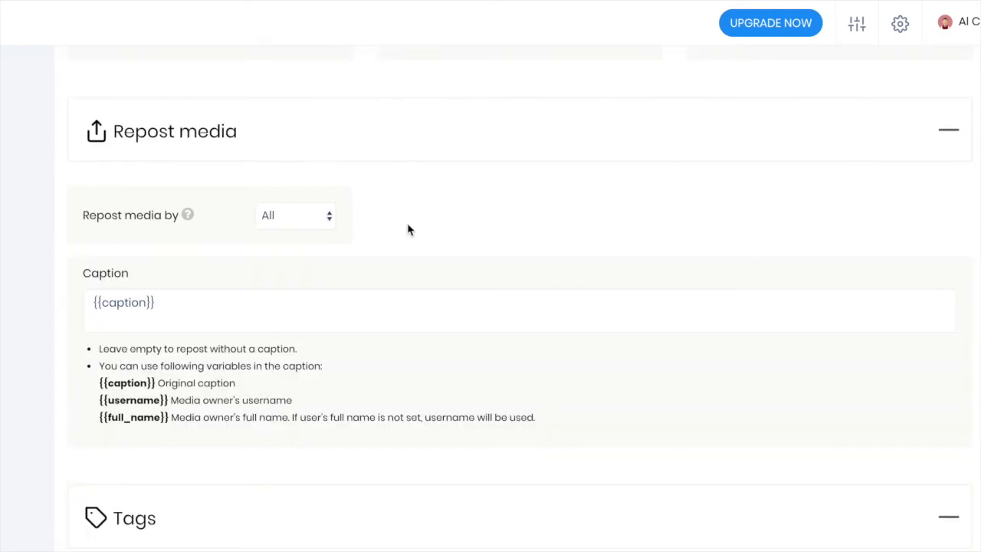
pyautogui.click(315, 217)
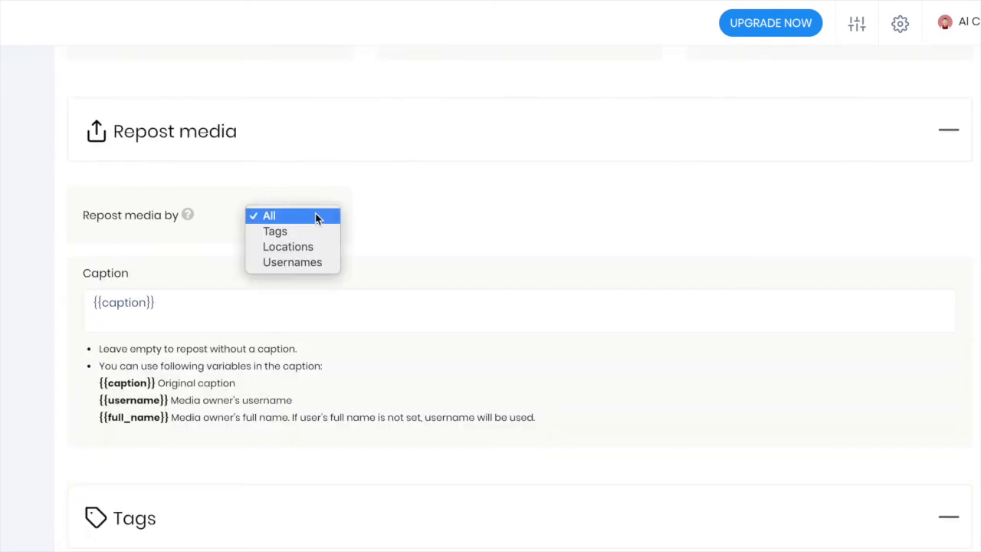
pyautogui.click(275, 234)
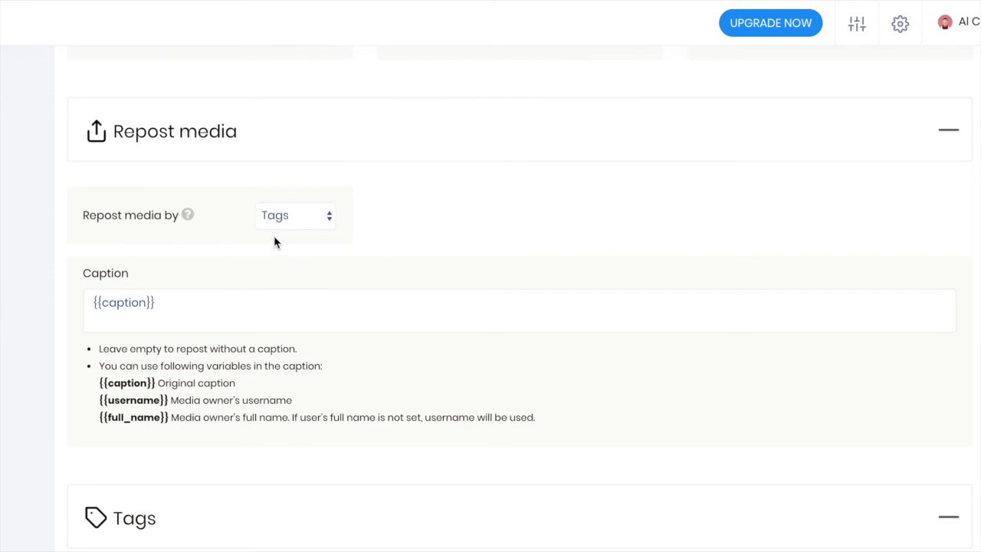
# Step: Check the Targeting and Speed settings that apply to reposting media by tags
pyautogui.scroll(15, 269, 233)
pyautogui.scroll(-15, 267, 229)
pyautogui.scroll(2, 267, 229)
pyautogui.scroll(2, 268, 230)
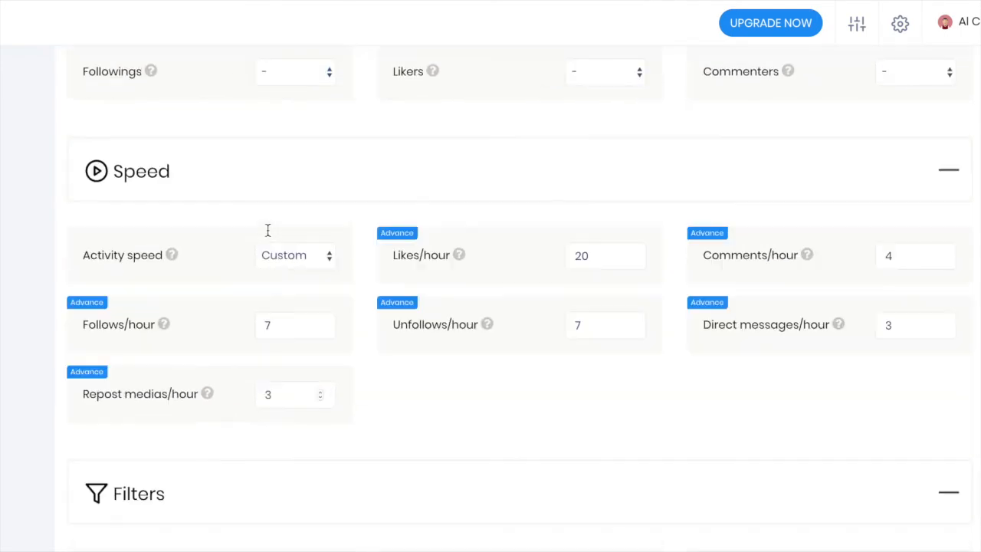
pyautogui.scroll(3, 268, 235)
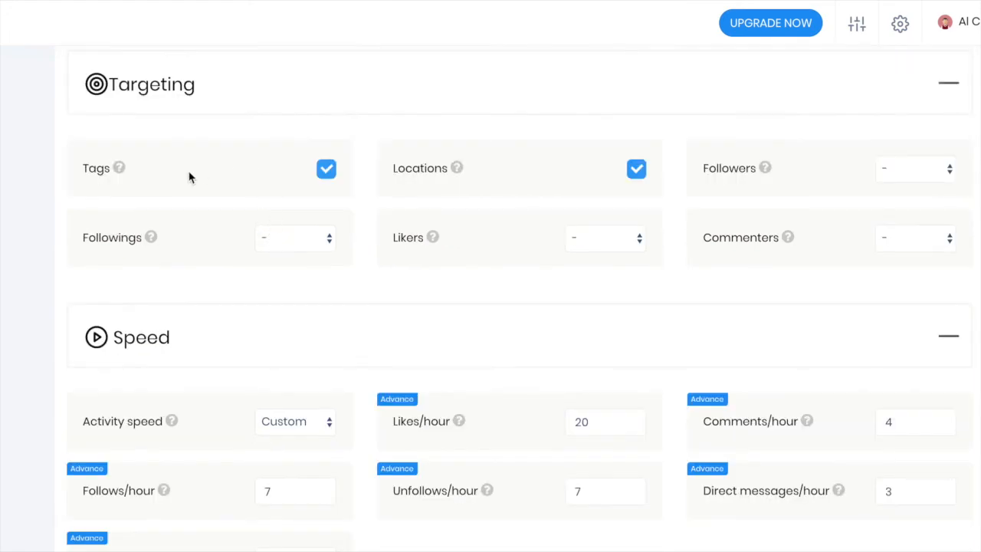
pyautogui.scroll(-15, 308, 271)
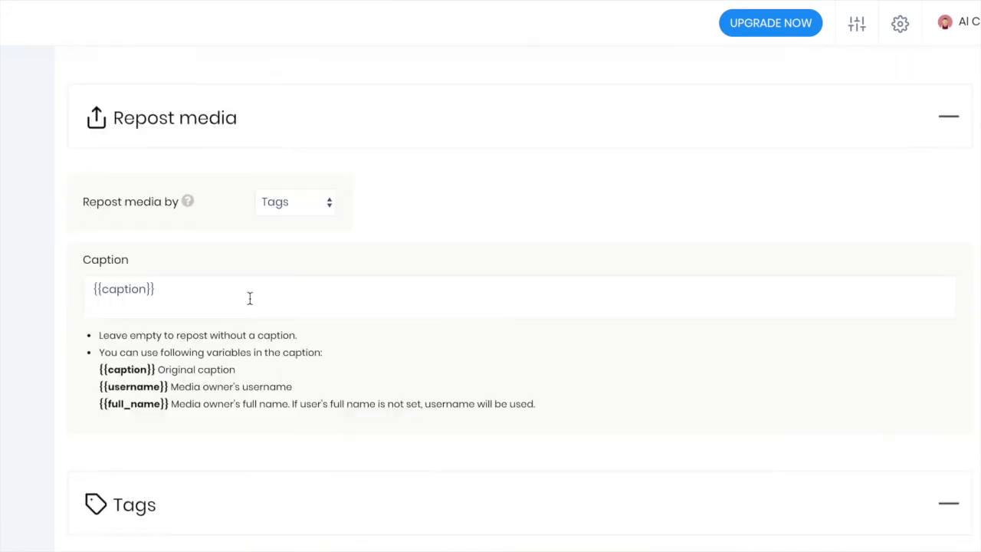
# Step: Read the {{username}} variable's description under the repost caption and clear the Caption field
pyautogui.click(189, 291)
pyautogui.moveTo(104, 386); pyautogui.dragTo(167, 387)
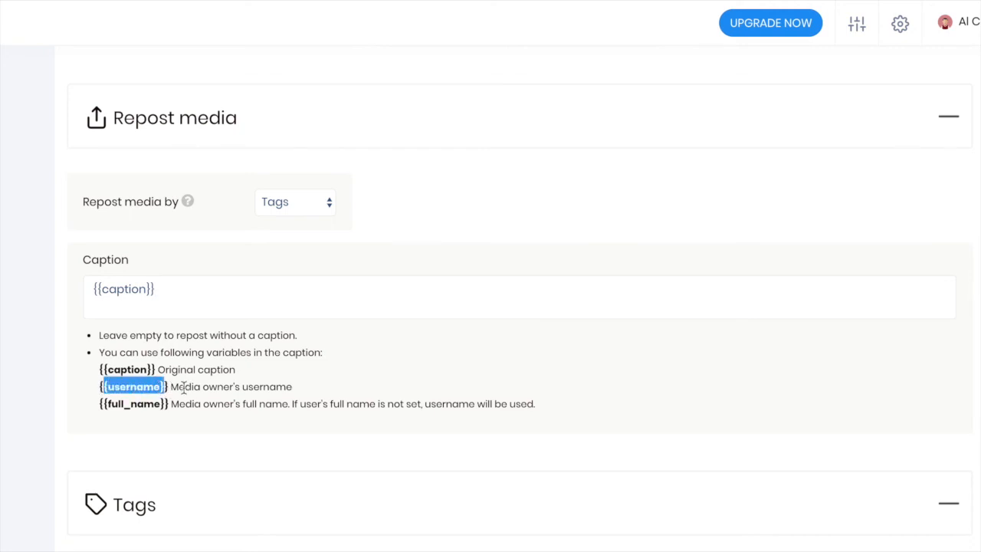
pyautogui.click(142, 387)
pyautogui.moveTo(101, 388); pyautogui.dragTo(189, 386)
pyautogui.click(190, 387)
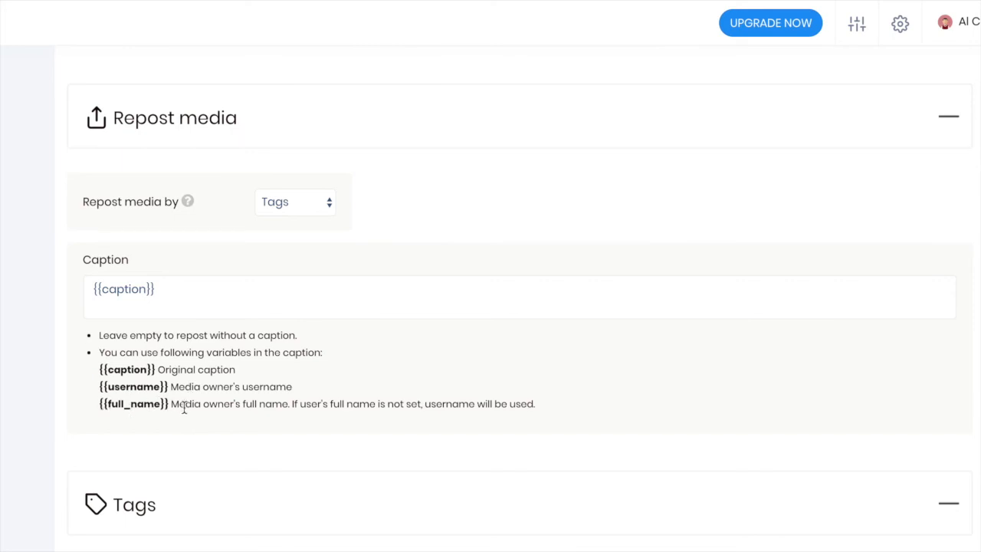
pyautogui.click(191, 288)
pyautogui.hotkey('ctrl', 'a')
pyautogui.press('BackSpace')
# Step: Review the target hashtags in the Tags section and the countries in the Locations section
pyautogui.scroll(-4, 207, 273)
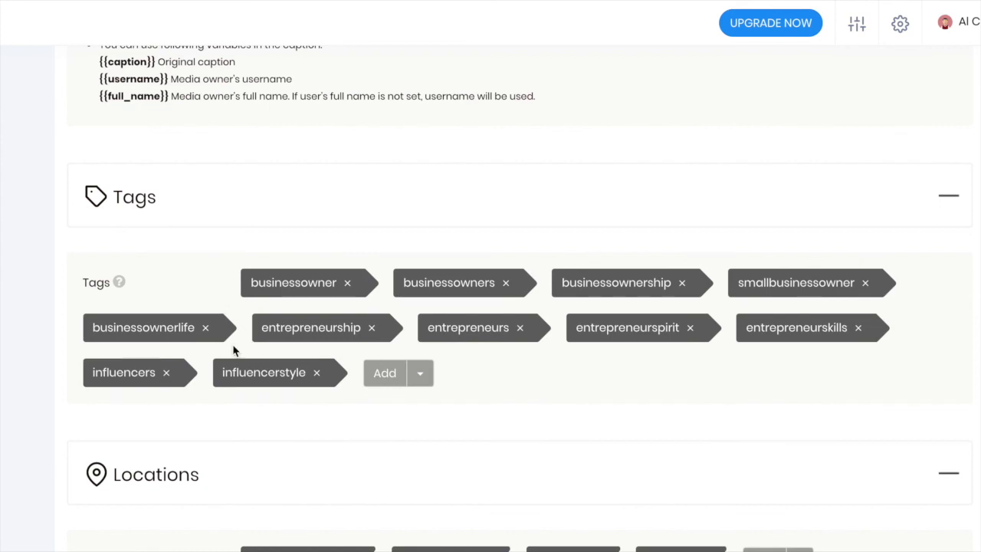
pyautogui.moveTo(221, 353); pyautogui.dragTo(248, 317)
pyautogui.click(227, 309)
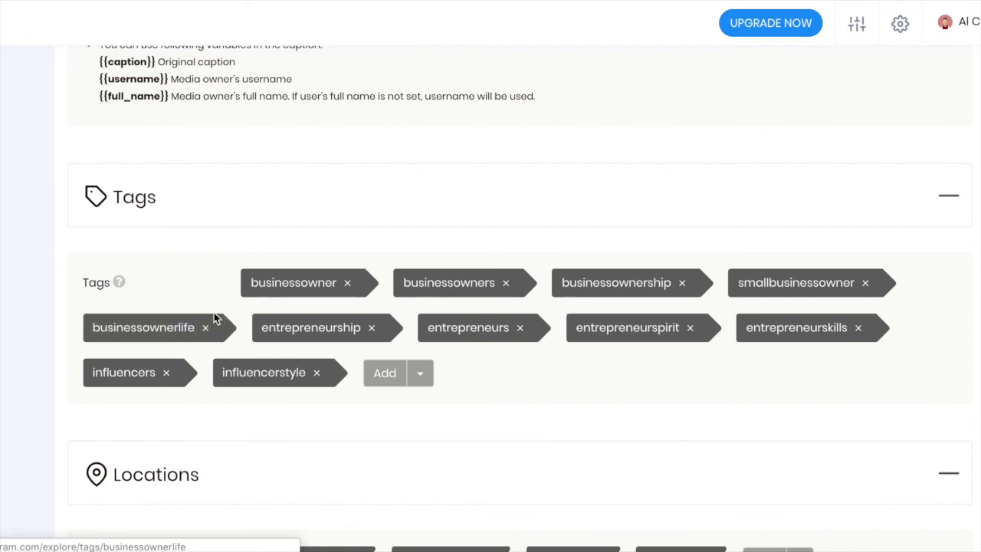
pyautogui.scroll(-3, 217, 316)
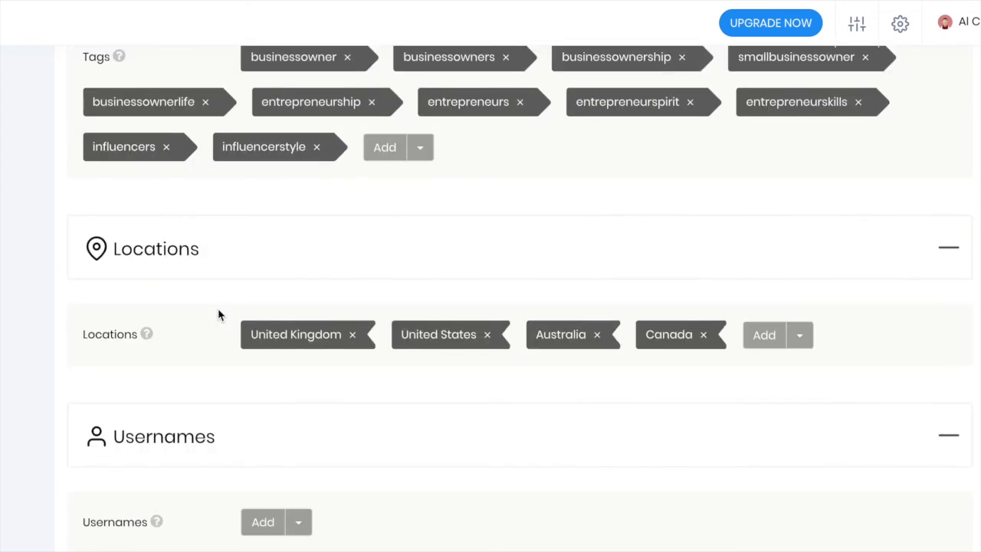
# Step: Search the accounts available for the Usernames targeting list for "business"
pyautogui.scroll(-1, 218, 315)
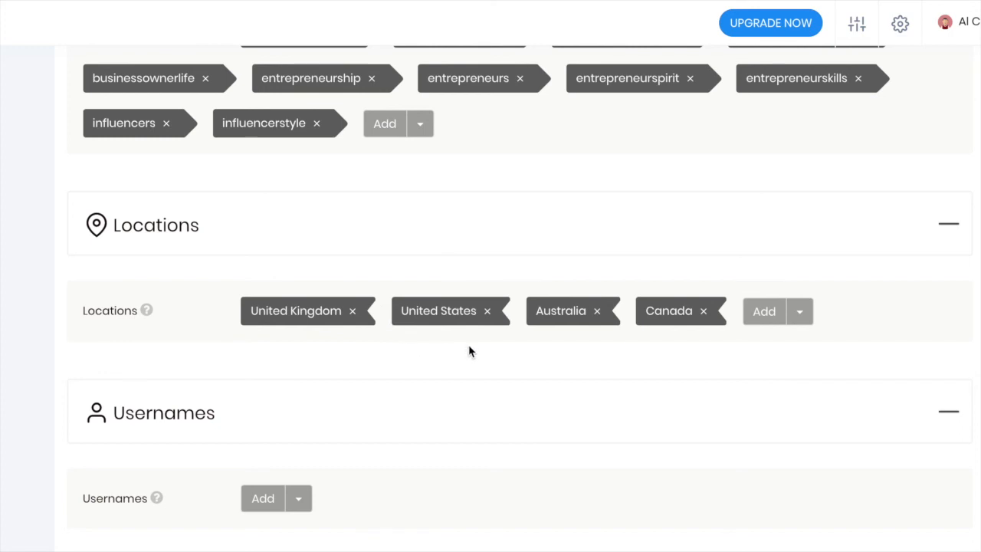
pyautogui.scroll(-2, 469, 351)
pyautogui.click(261, 381)
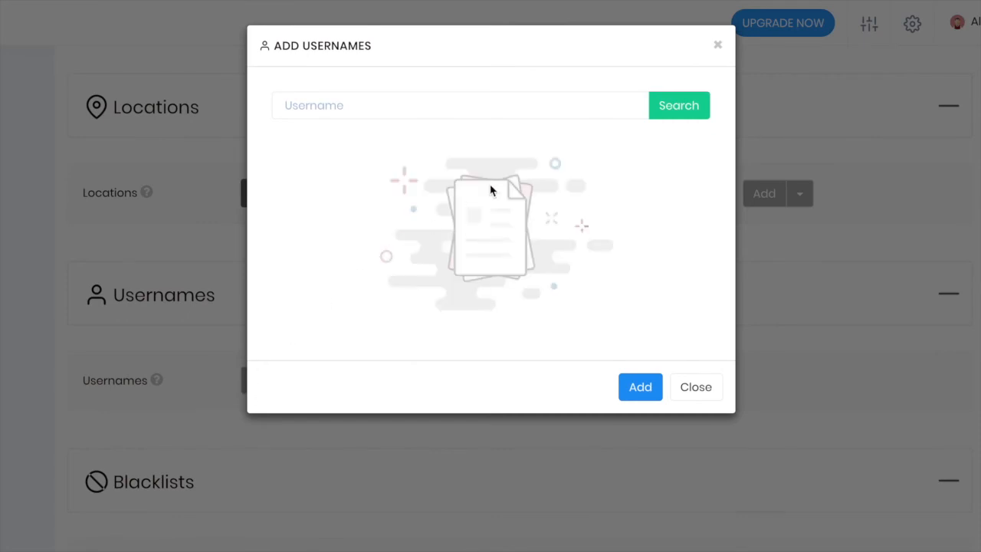
pyautogui.click(506, 104)
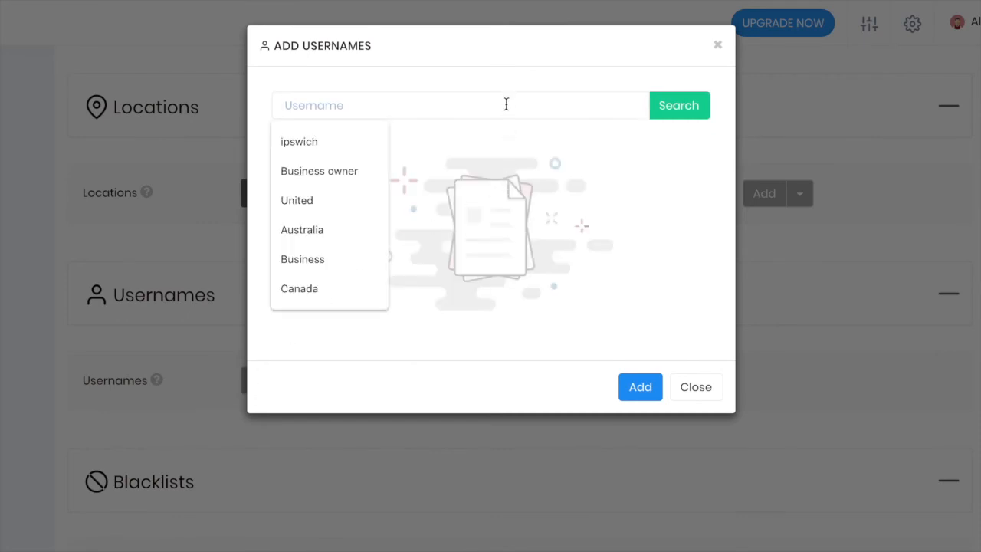
pyautogui.write('business')
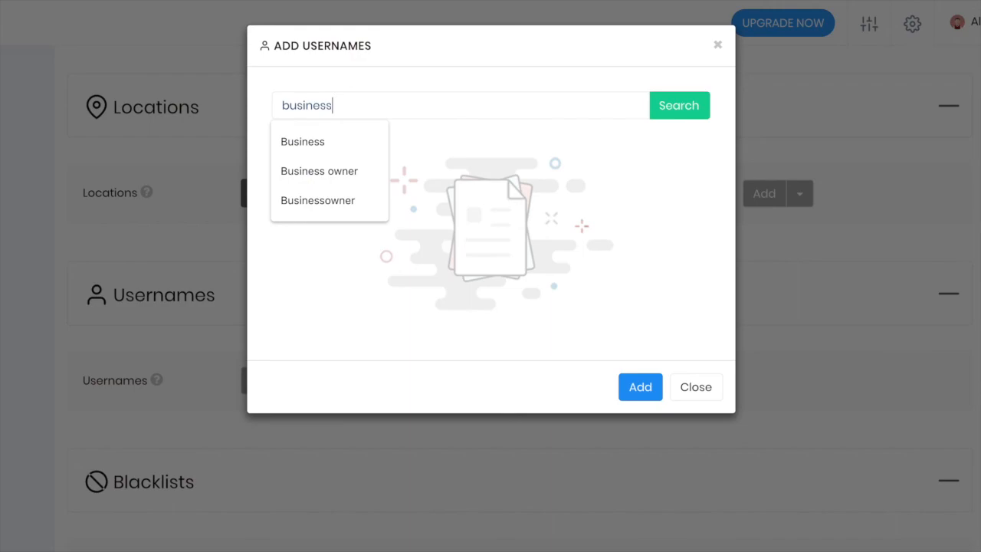
pyautogui.press('Return')
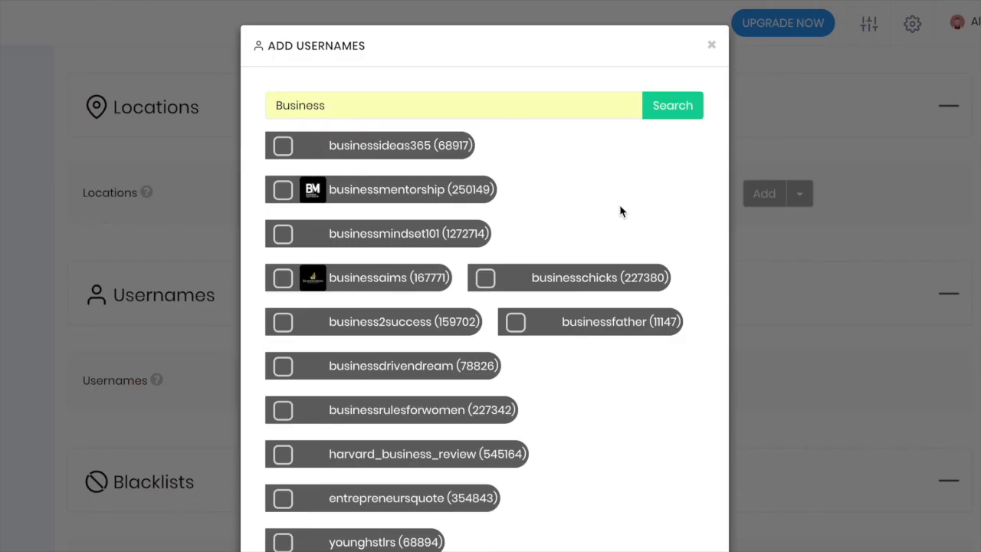
# Step: Select businessideas365, businessmentorship and businessmindset101 in the username search results, and close the dialog without adding them
pyautogui.click(283, 146)
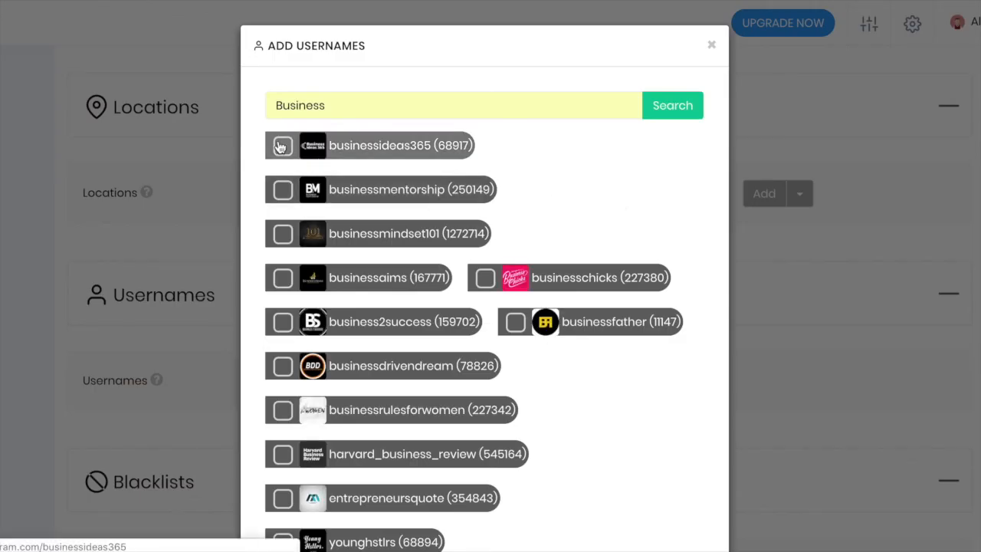
pyautogui.click(284, 184)
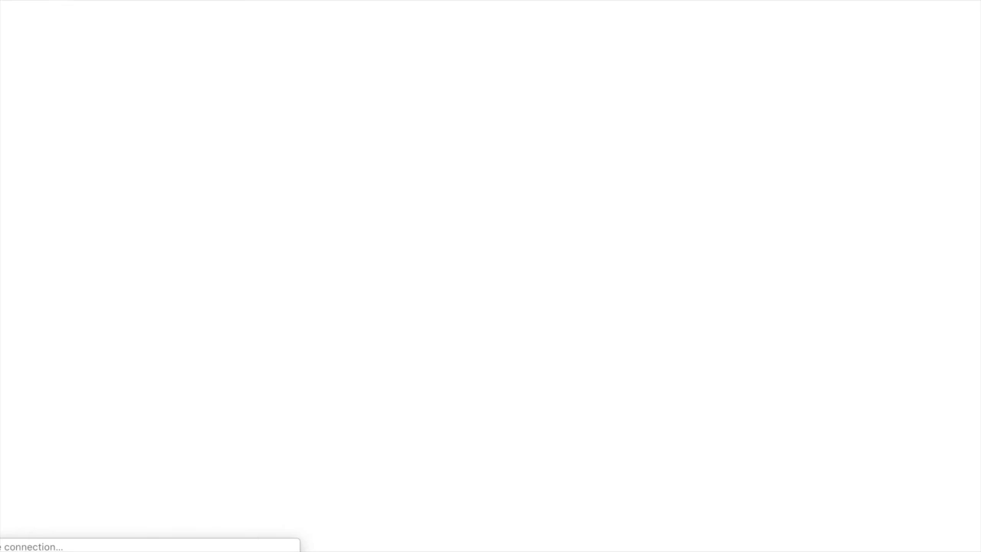
pyautogui.press('super+w')
pyautogui.click(283, 190)
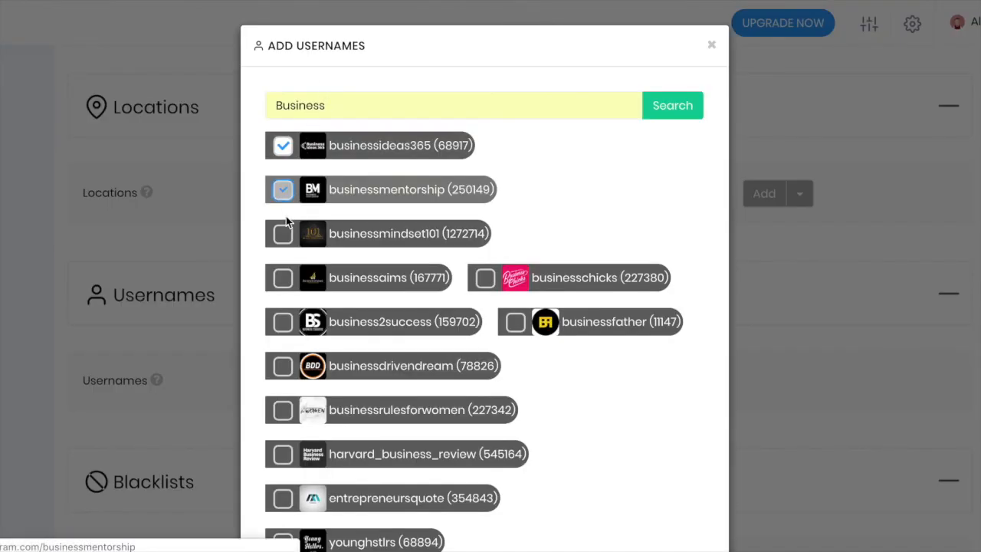
pyautogui.click(282, 234)
pyautogui.click(361, 194)
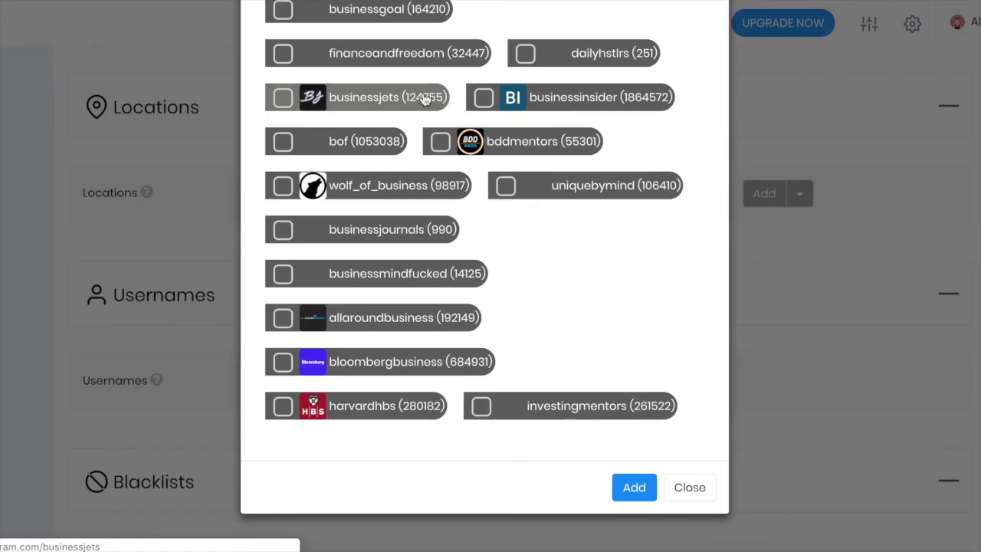
pyautogui.scroll(10, 416, 96)
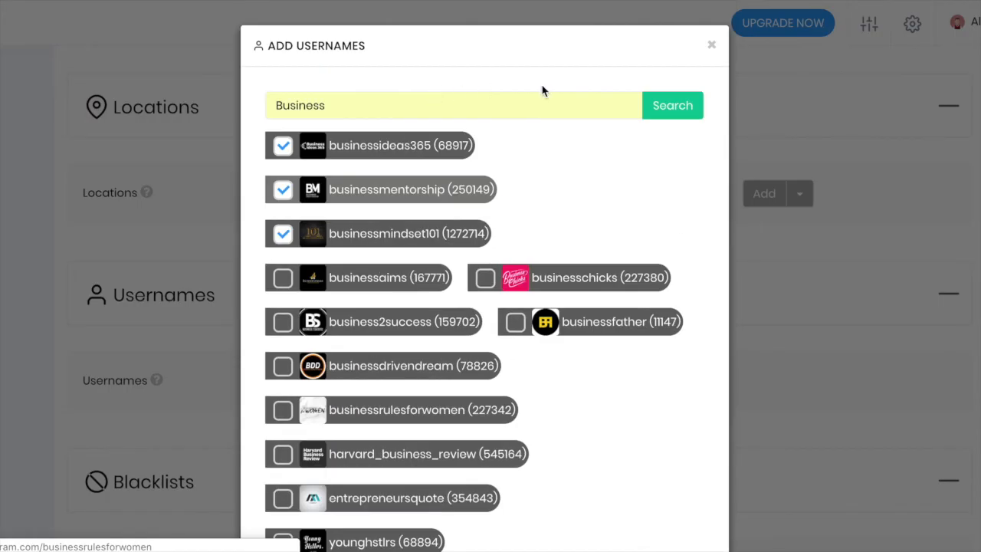
pyautogui.click(711, 49)
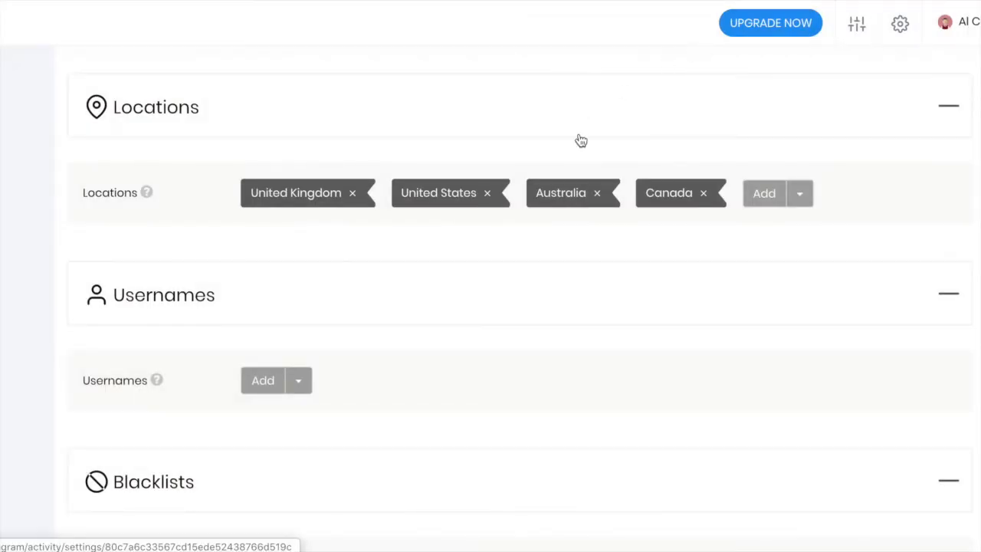
# Step: Review the tags, usernames and keywords blacklists and the Auto-Stop counters
pyautogui.scroll(-7, 389, 272)
pyautogui.scroll(5, 368, 285)
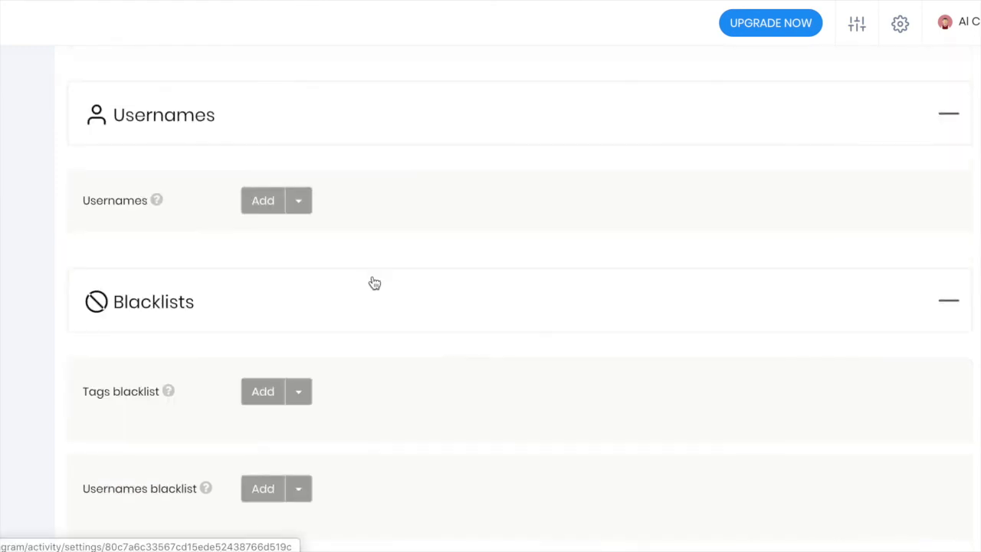
pyautogui.scroll(-1, 388, 283)
pyautogui.scroll(-3, 391, 284)
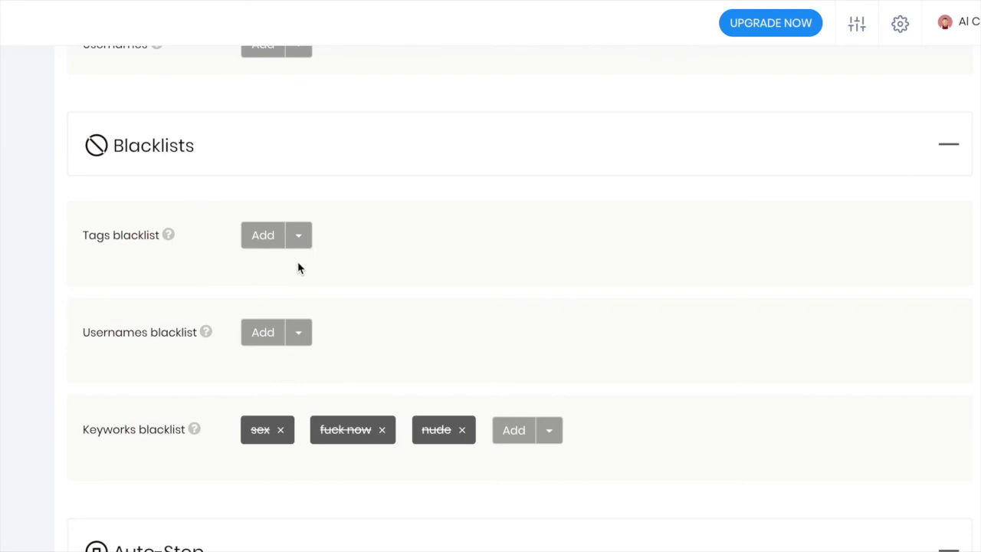
pyautogui.scroll(-2, 299, 267)
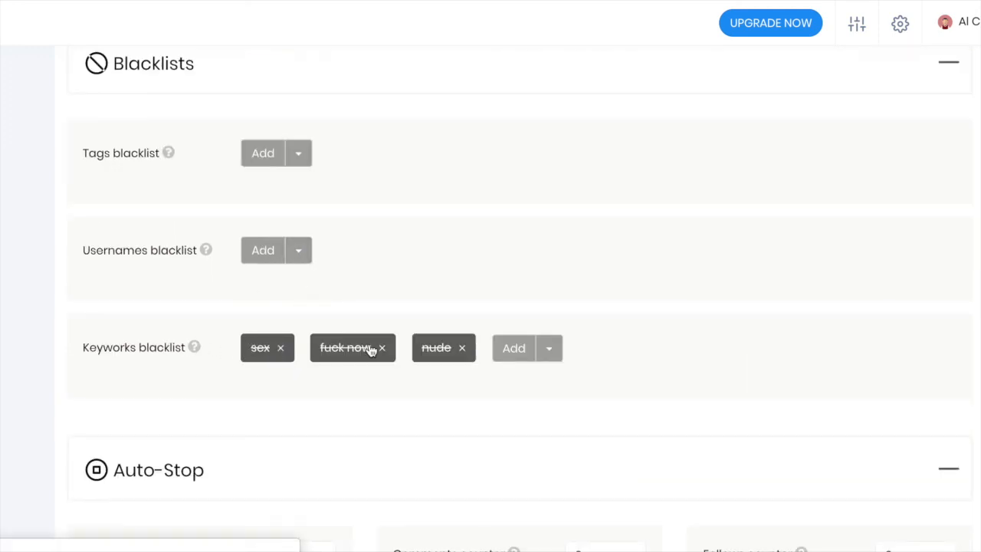
pyautogui.scroll(3, 455, 337)
pyautogui.scroll(-4, 429, 352)
pyautogui.scroll(-3, 384, 372)
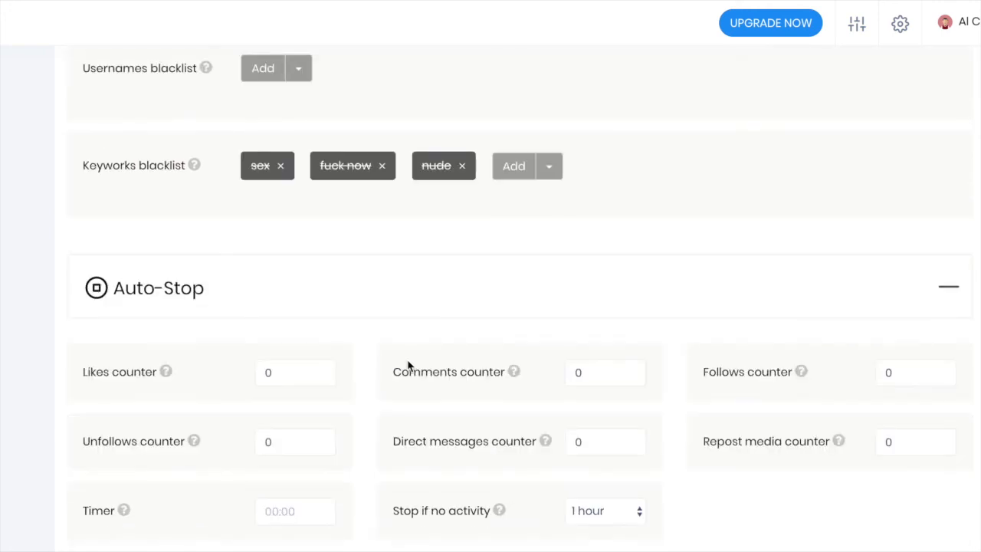
pyautogui.scroll(3, 370, 351)
pyautogui.scroll(-3, 371, 352)
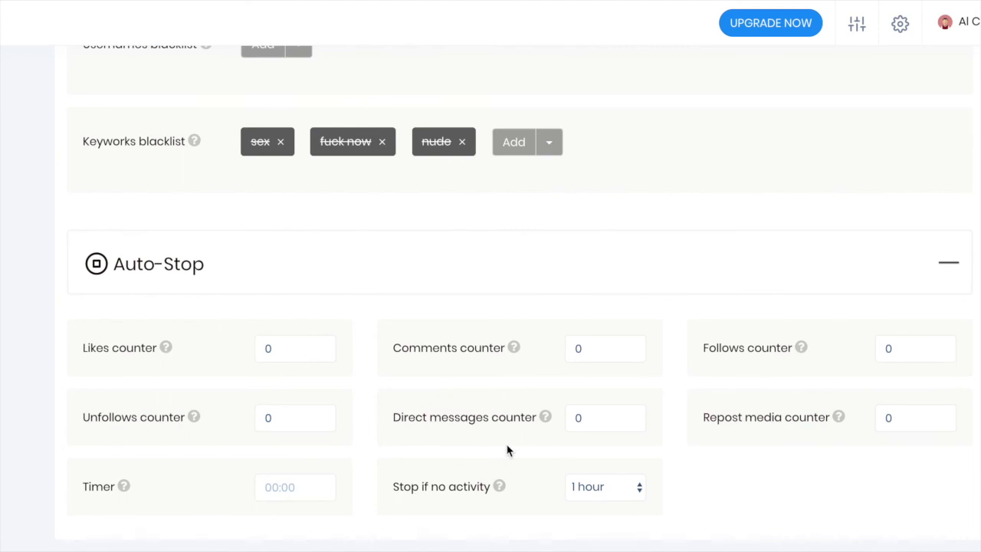
# Step: Check the durations offered for the Stop if no activity option in Auto-Stop
pyautogui.click(605, 492)
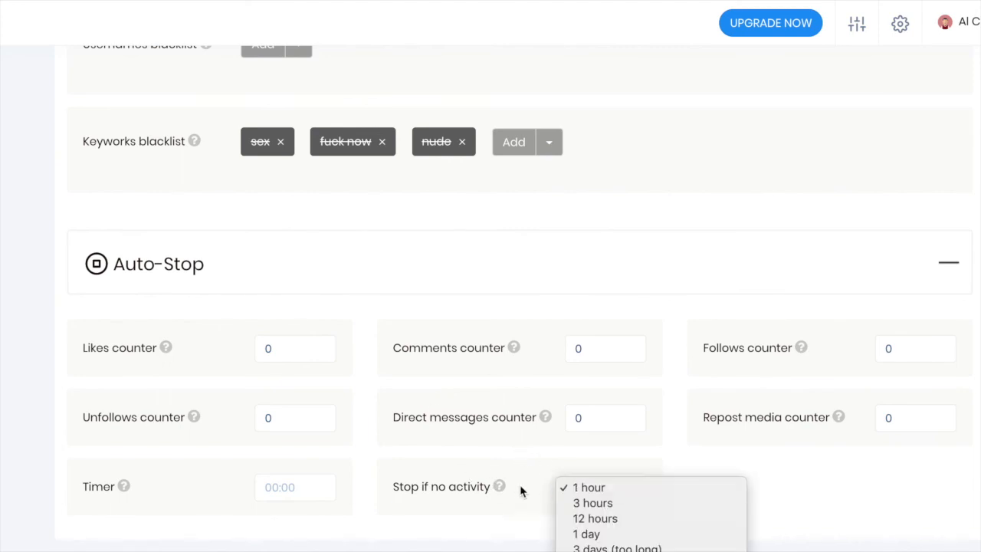
pyautogui.click(528, 489)
pyautogui.click(588, 489)
pyautogui.click(609, 468)
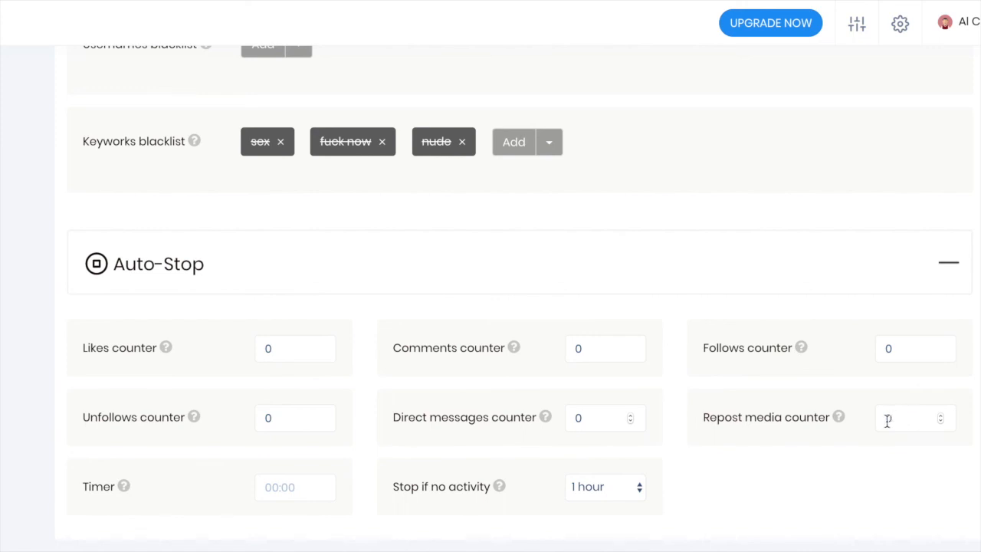
# Step: Set the Auto-Stop Repost media counter to 7 and Stop if no activity to 3 hours
pyautogui.click(941, 416)
pyautogui.click(941, 415)
pyautogui.click(941, 416)
pyautogui.click(941, 416)
pyautogui.click(613, 486)
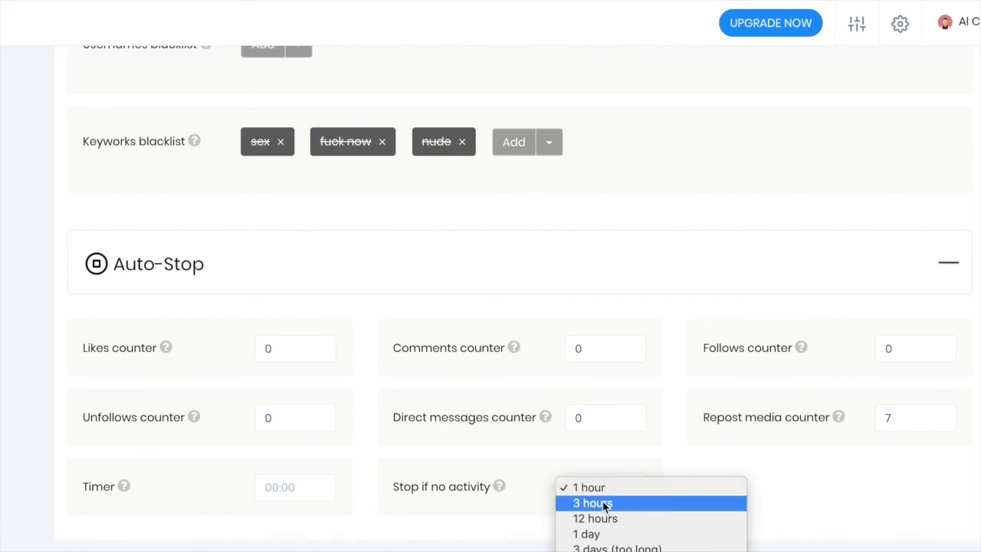
pyautogui.click(600, 506)
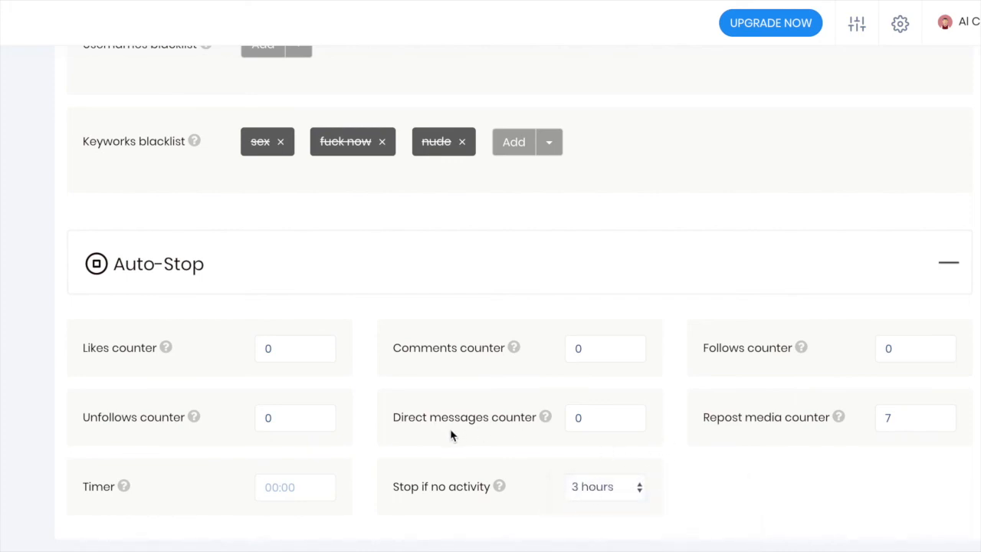
# Step: Review the account's Repost media, Targeting, Speed and Filters settings, including the Unfollows/hour limit
pyautogui.scroll(20, 445, 420)
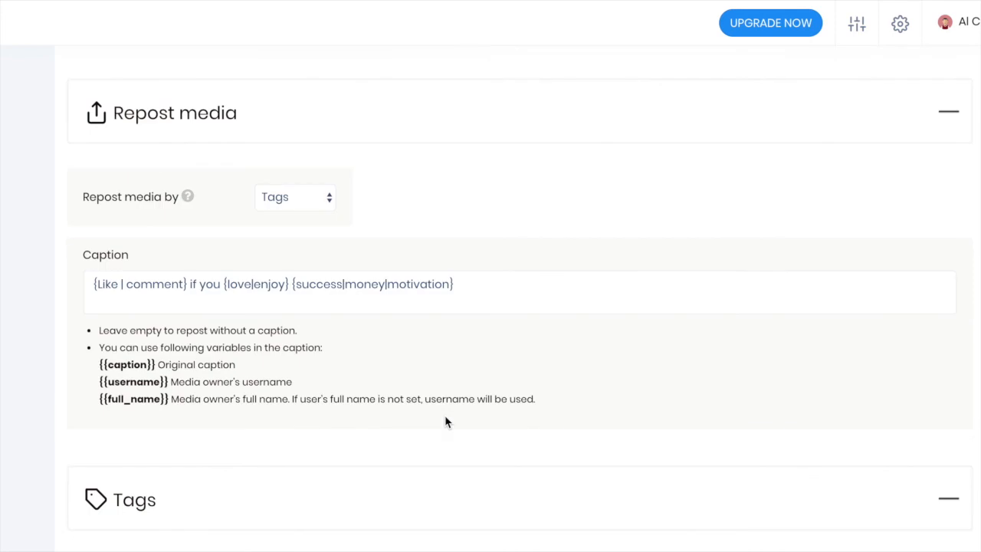
pyautogui.scroll(8, 445, 418)
pyautogui.scroll(-12, 444, 414)
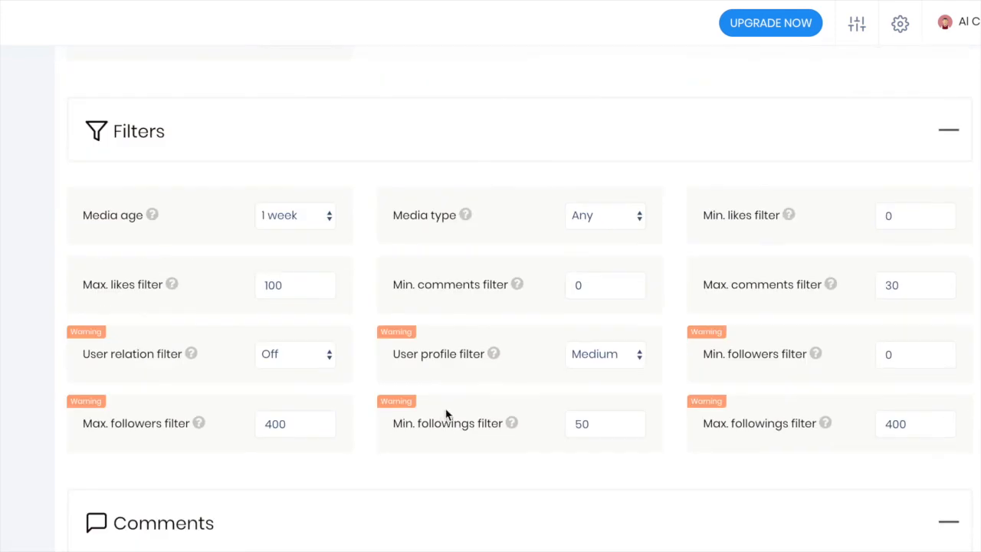
pyautogui.scroll(5, 442, 410)
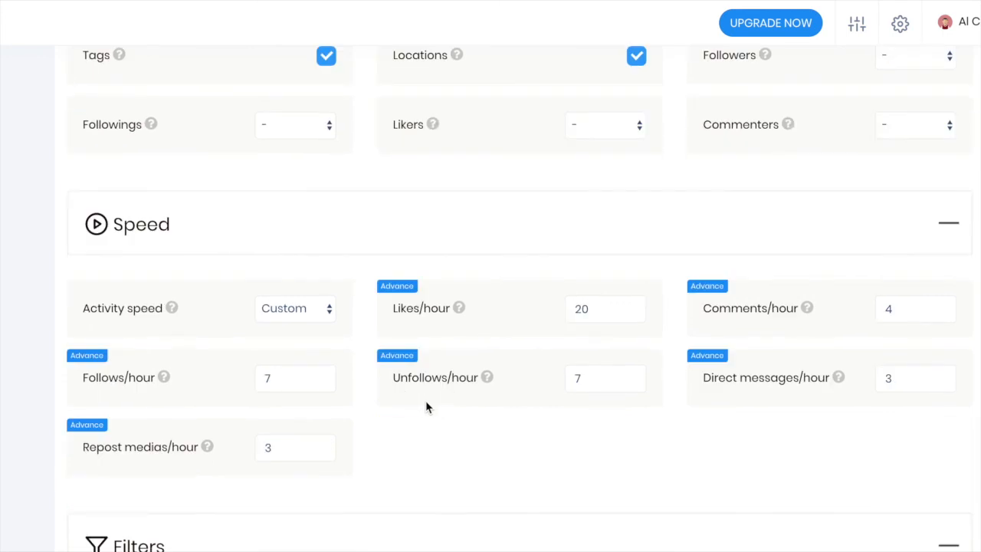
pyautogui.moveTo(394, 377); pyautogui.dragTo(455, 377)
pyautogui.click(455, 377)
pyautogui.scroll(4, 508, 390)
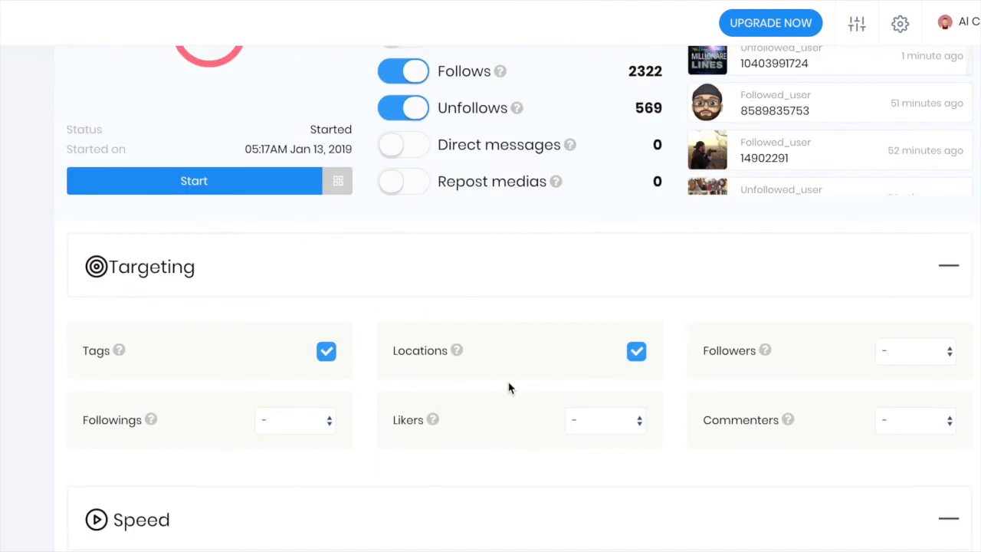
pyautogui.scroll(-5, 508, 389)
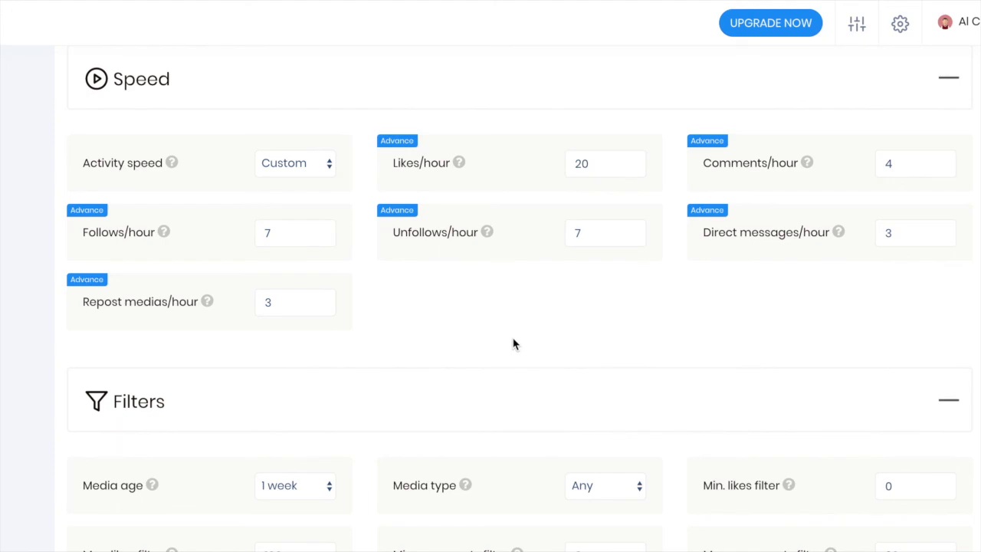
pyautogui.scroll(-9, 511, 344)
pyautogui.scroll(7, 510, 343)
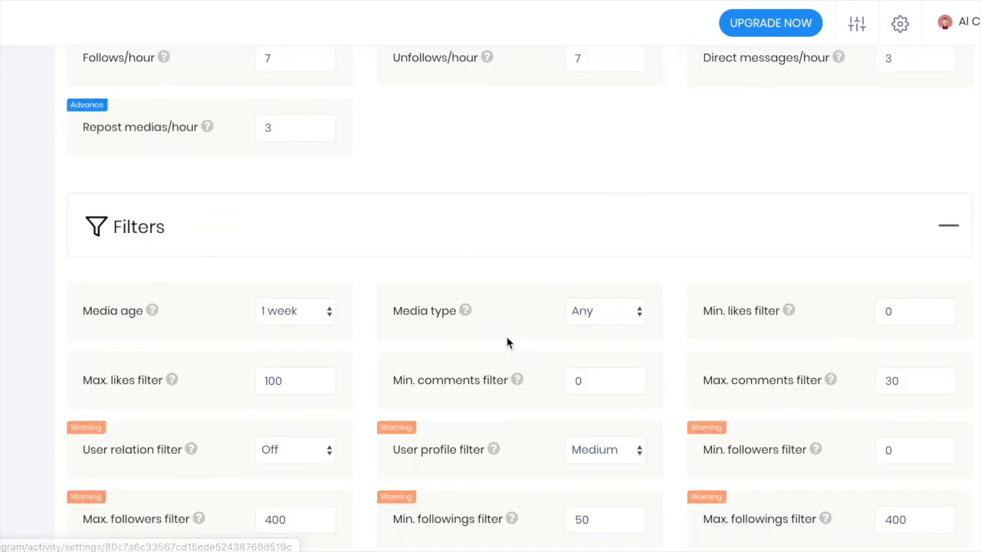
pyautogui.scroll(-3, 506, 342)
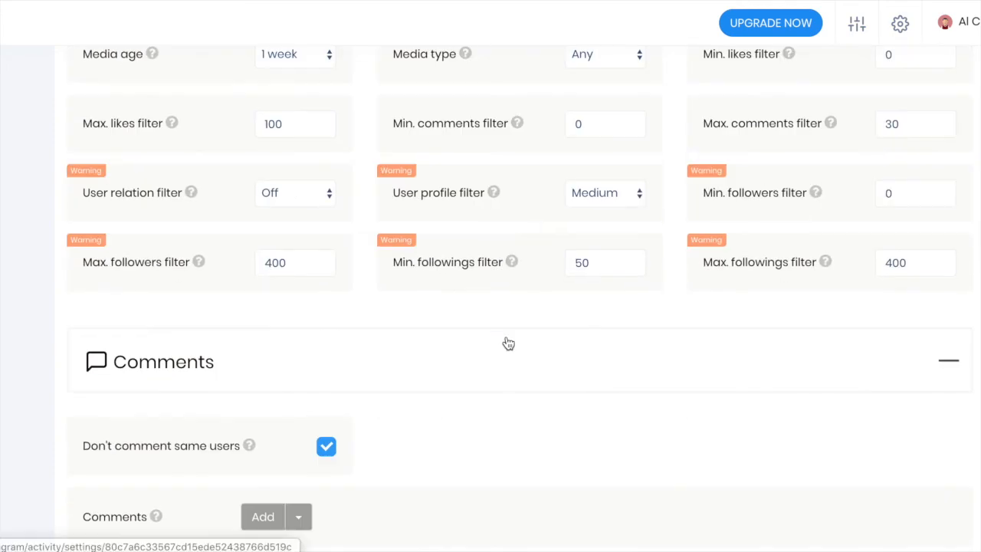